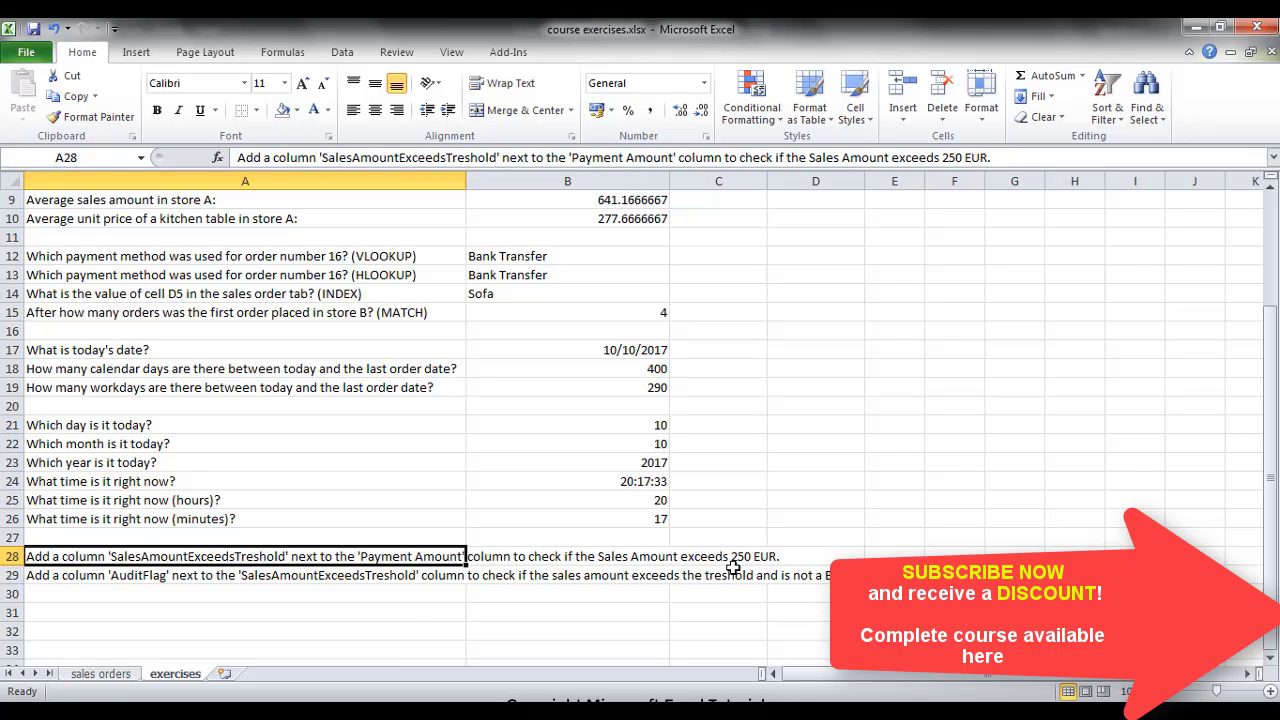
Step: On the sales orders sheet, enter the column header SalesAmountExceedsTreshold in cell J1
click(100, 674)
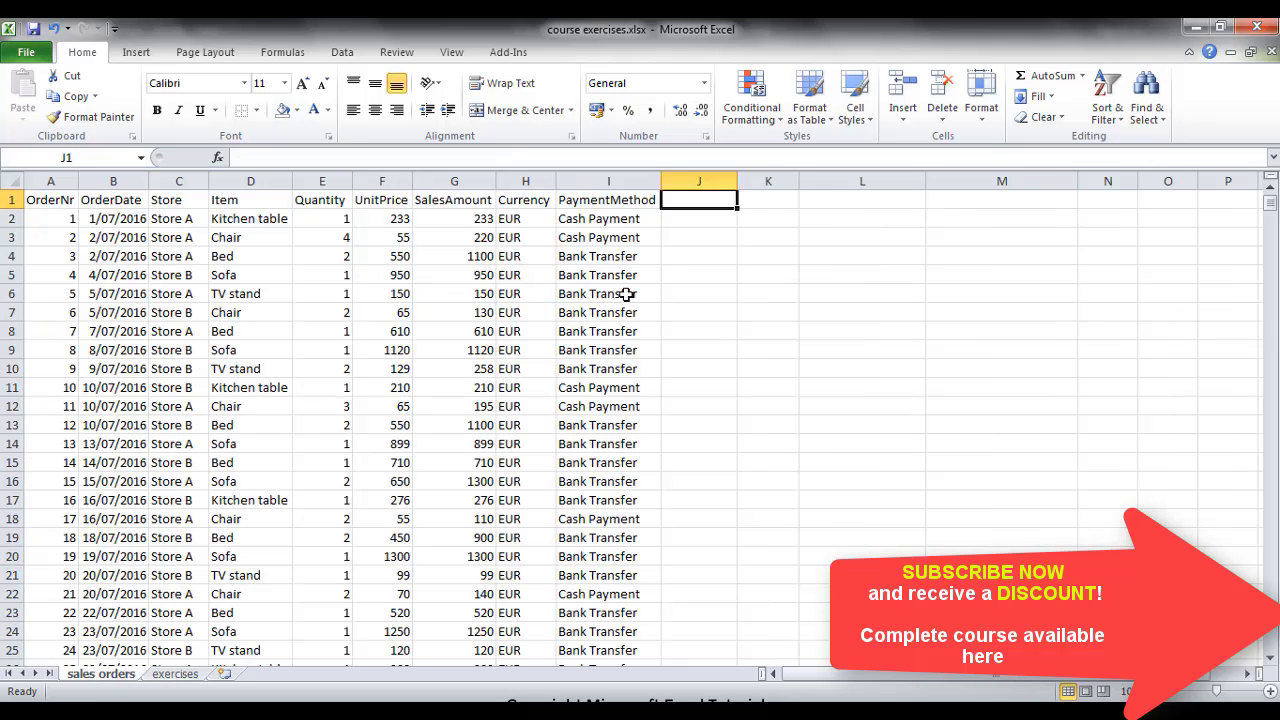
text(Sa)
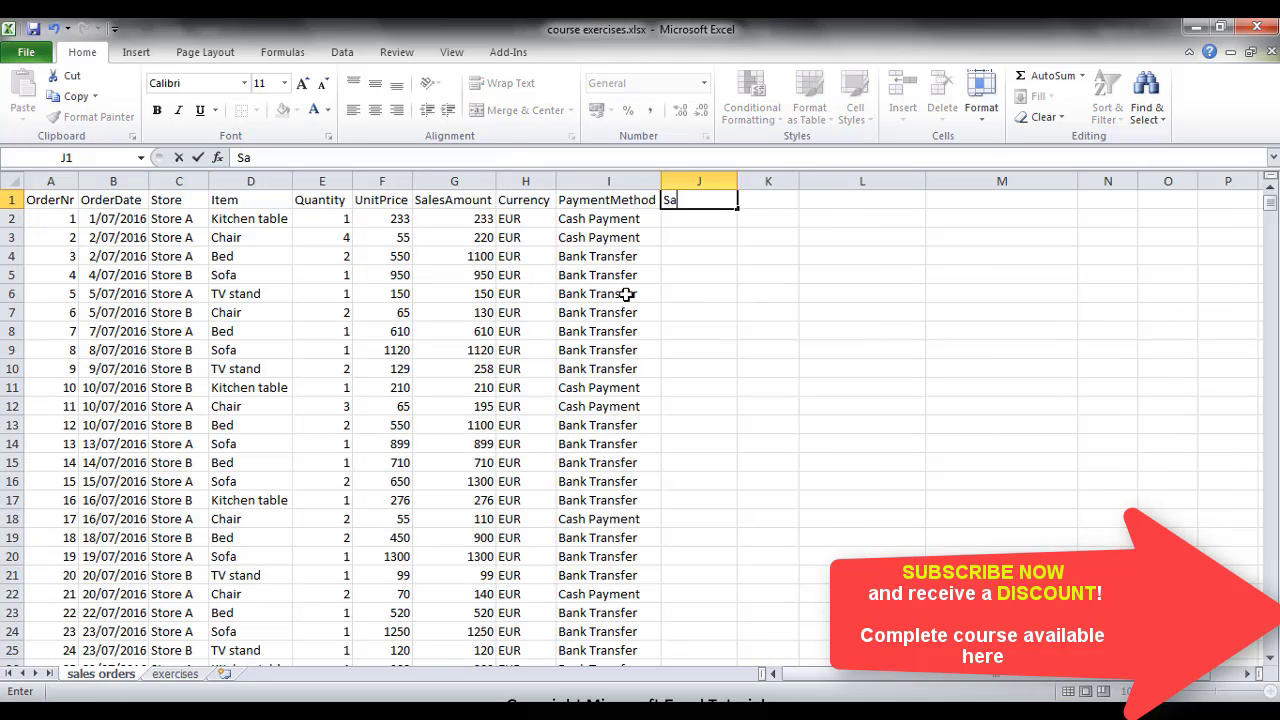
text(lesAmount)
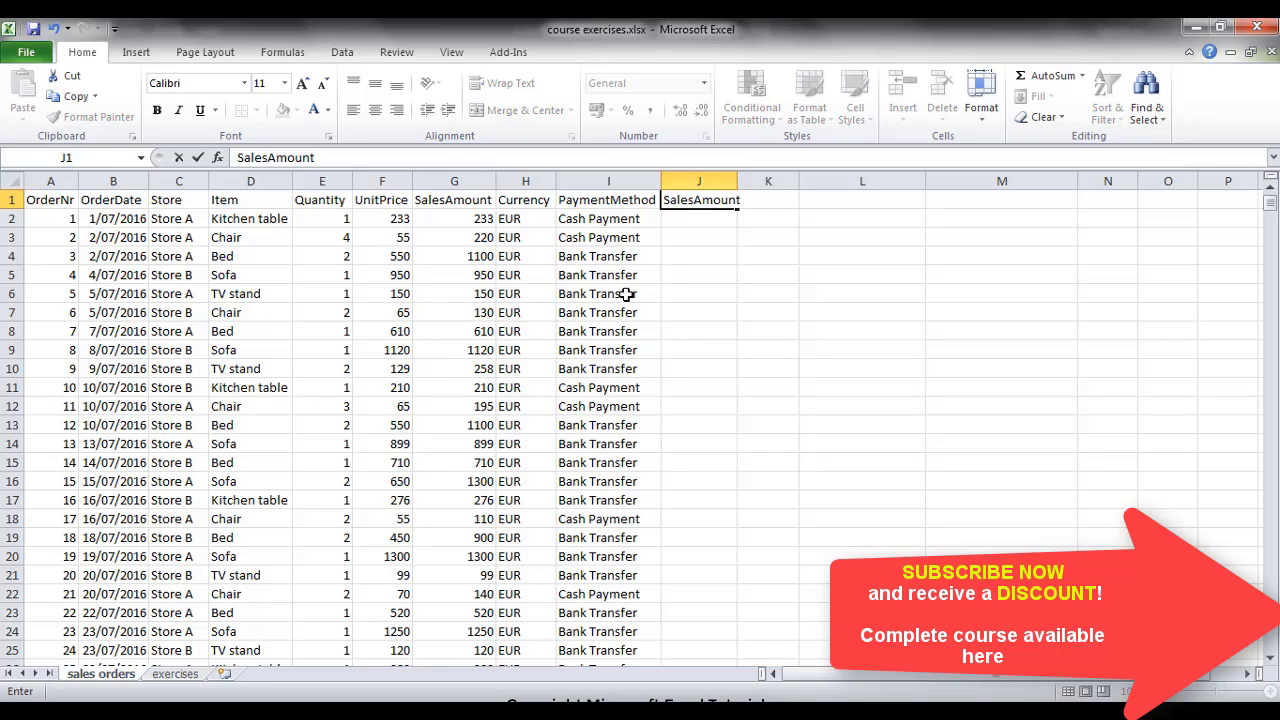
text(ExceedsTreshold)
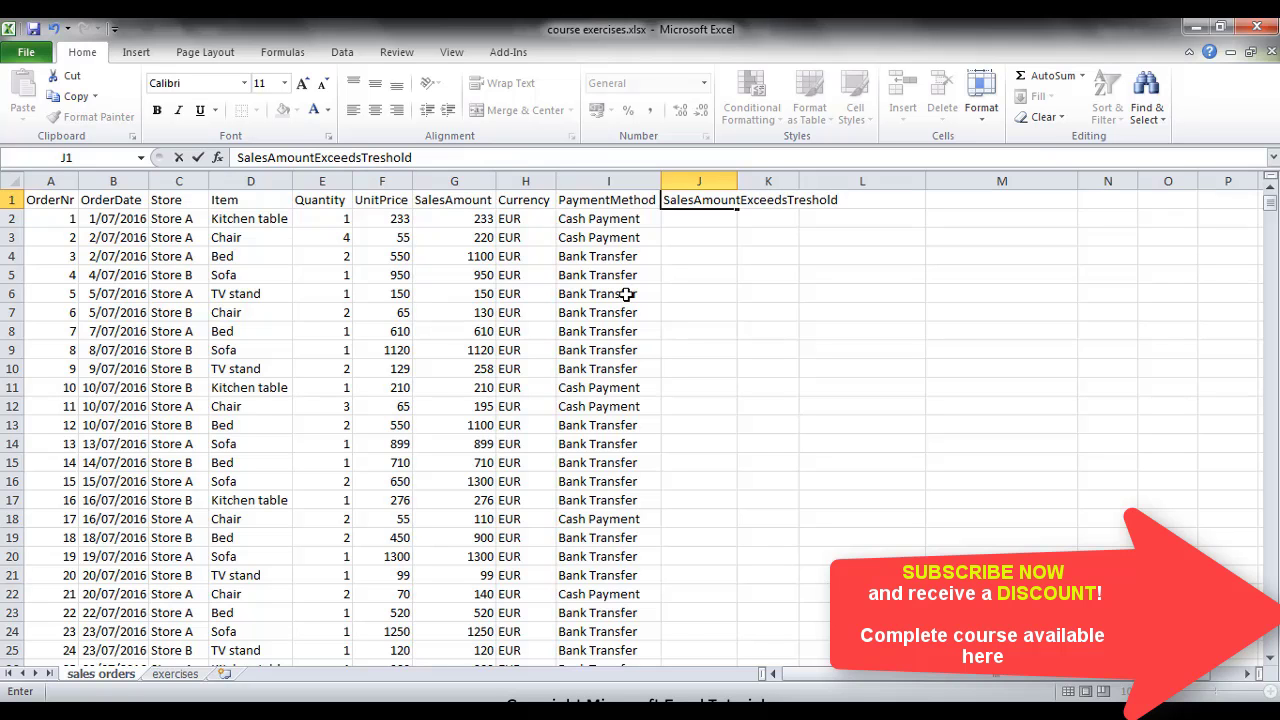
key(Return)
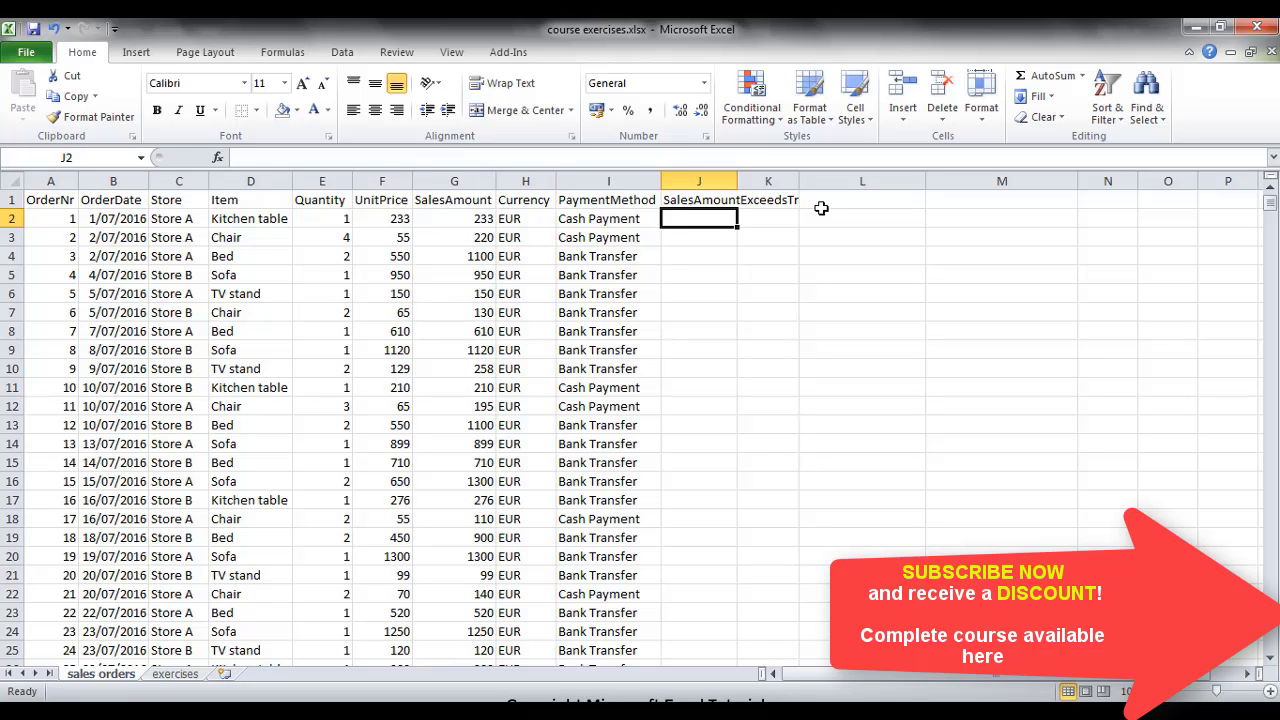
Step: Enter the formula =IF(G2>250;"Yes";"No") in cell J2 to check the sales amount against the 250 threshold
text(=)
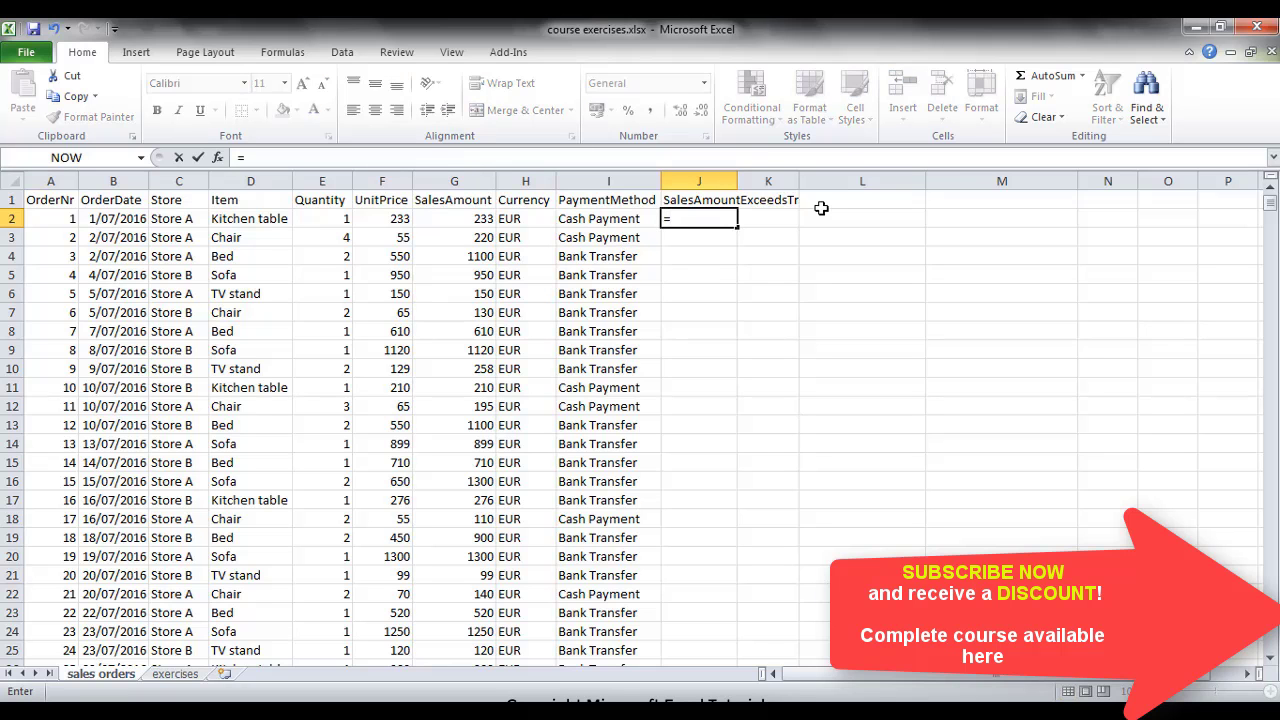
text(a)
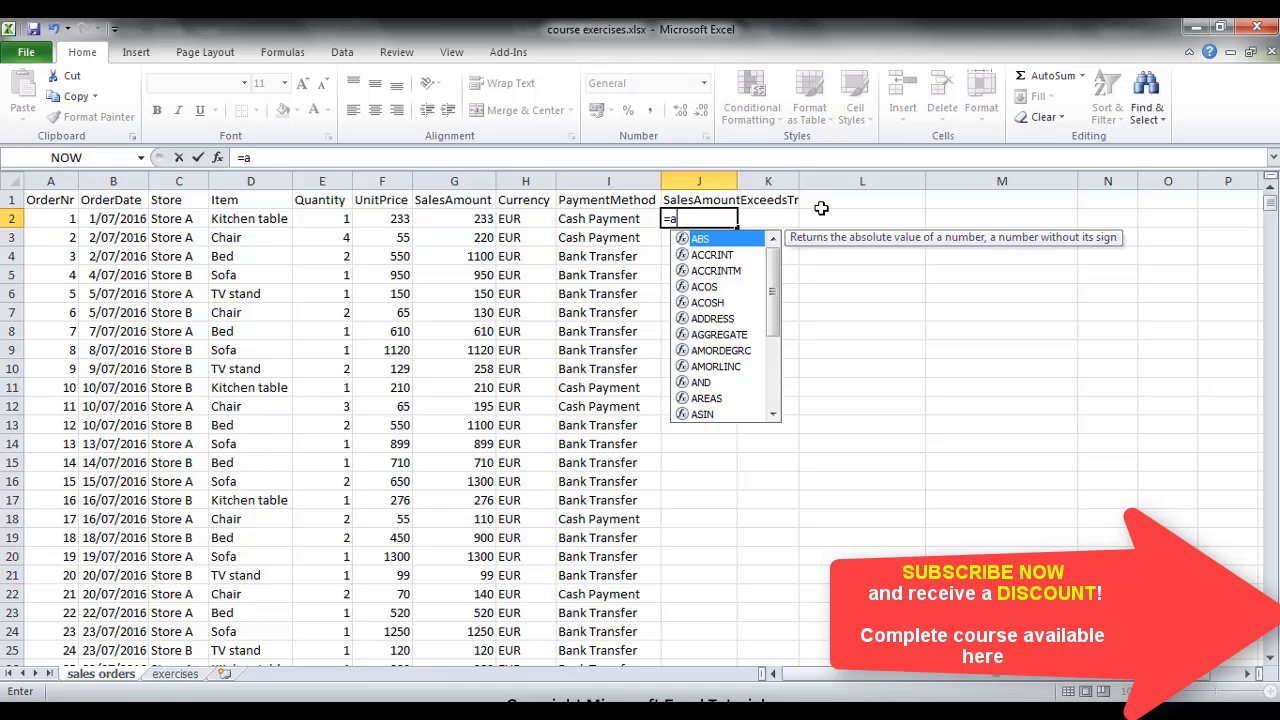
key(BackSpace)
text(if)
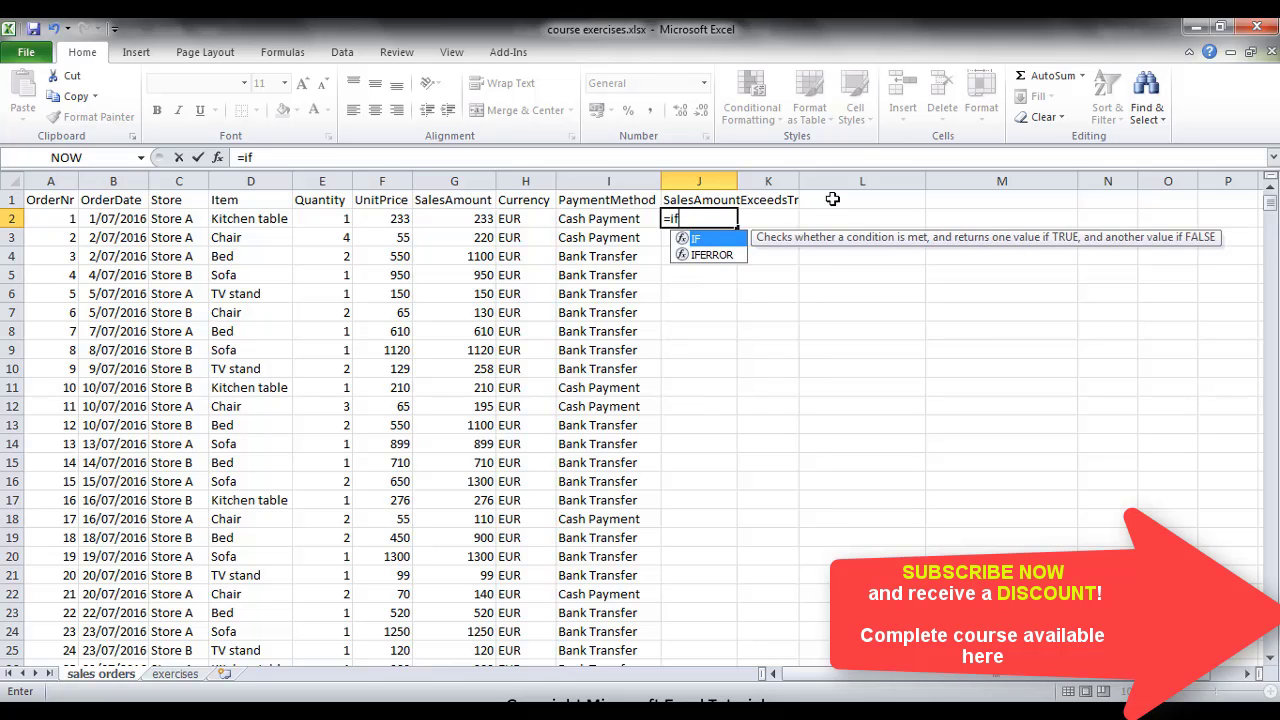
key(Tab)
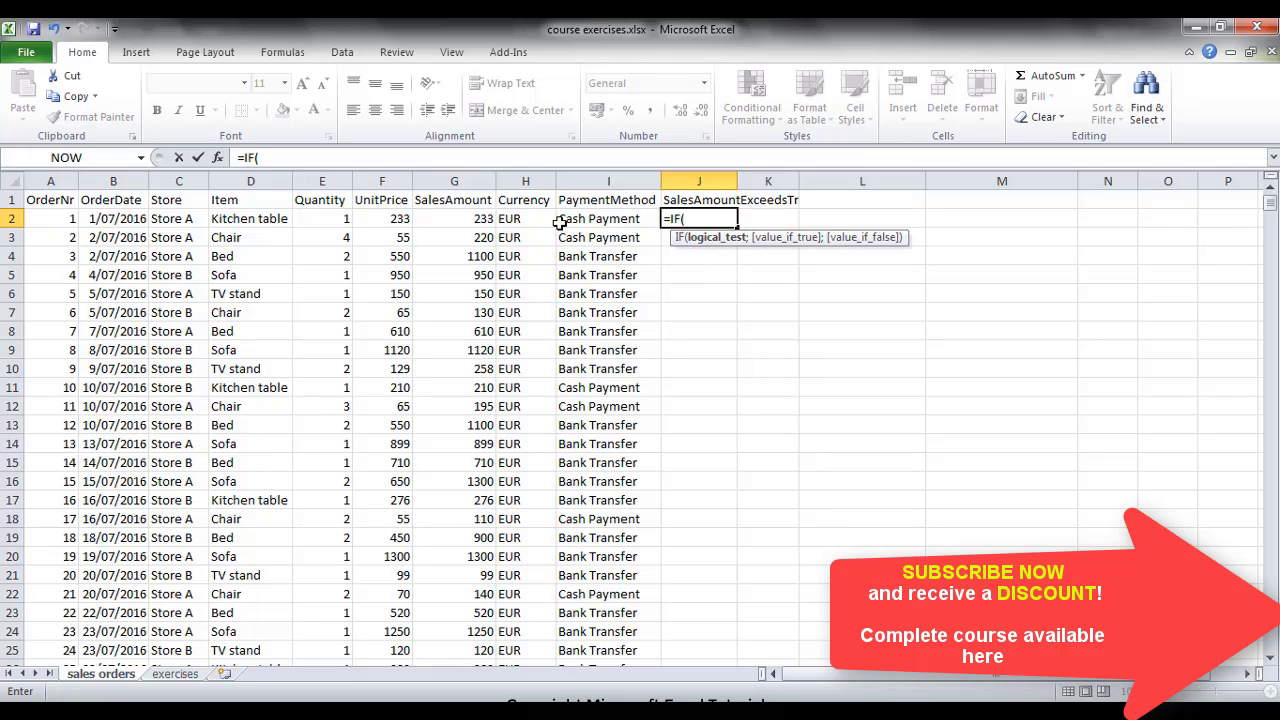
click(449, 217)
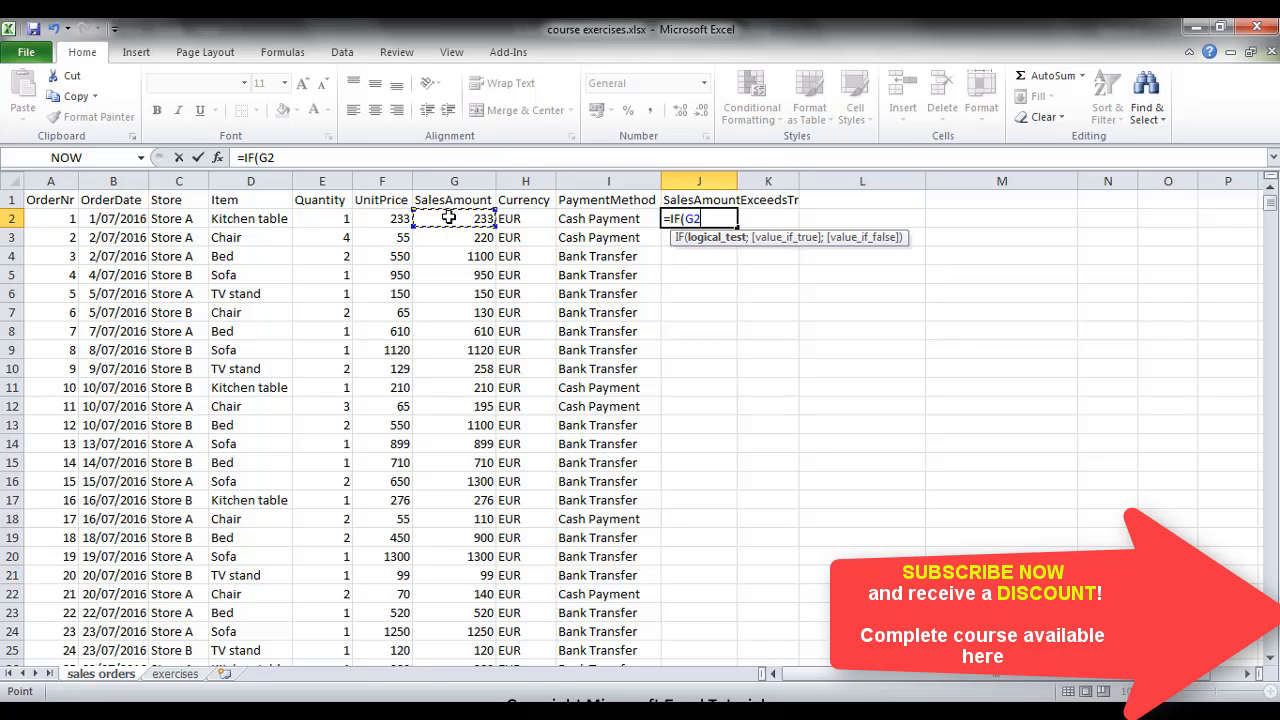
text(>250;)
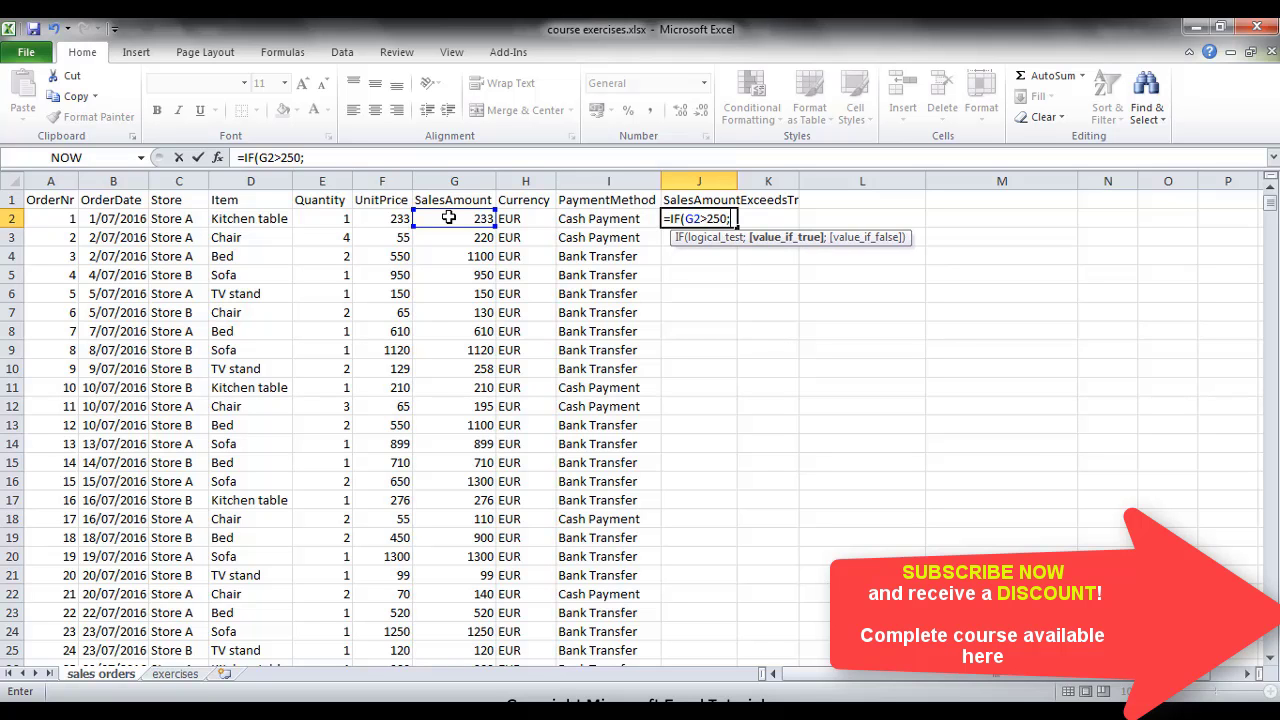
text("Yes";)
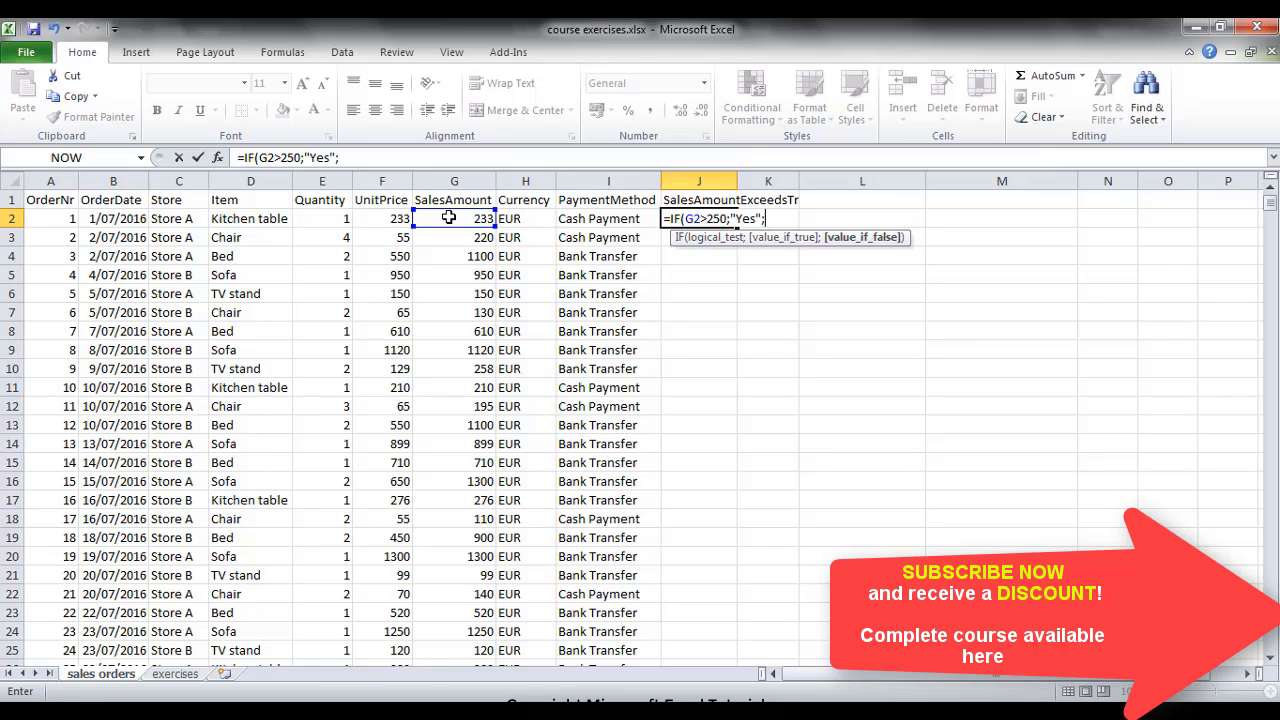
text("No")
text())
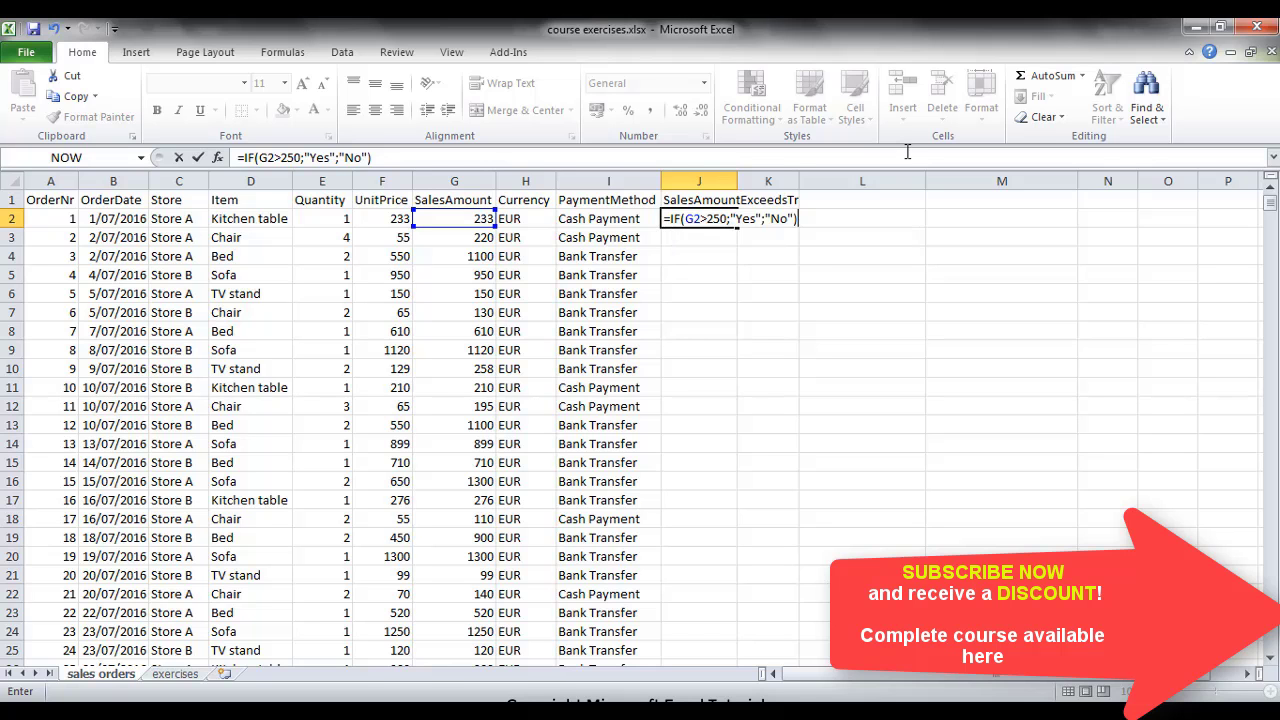
key(Return)
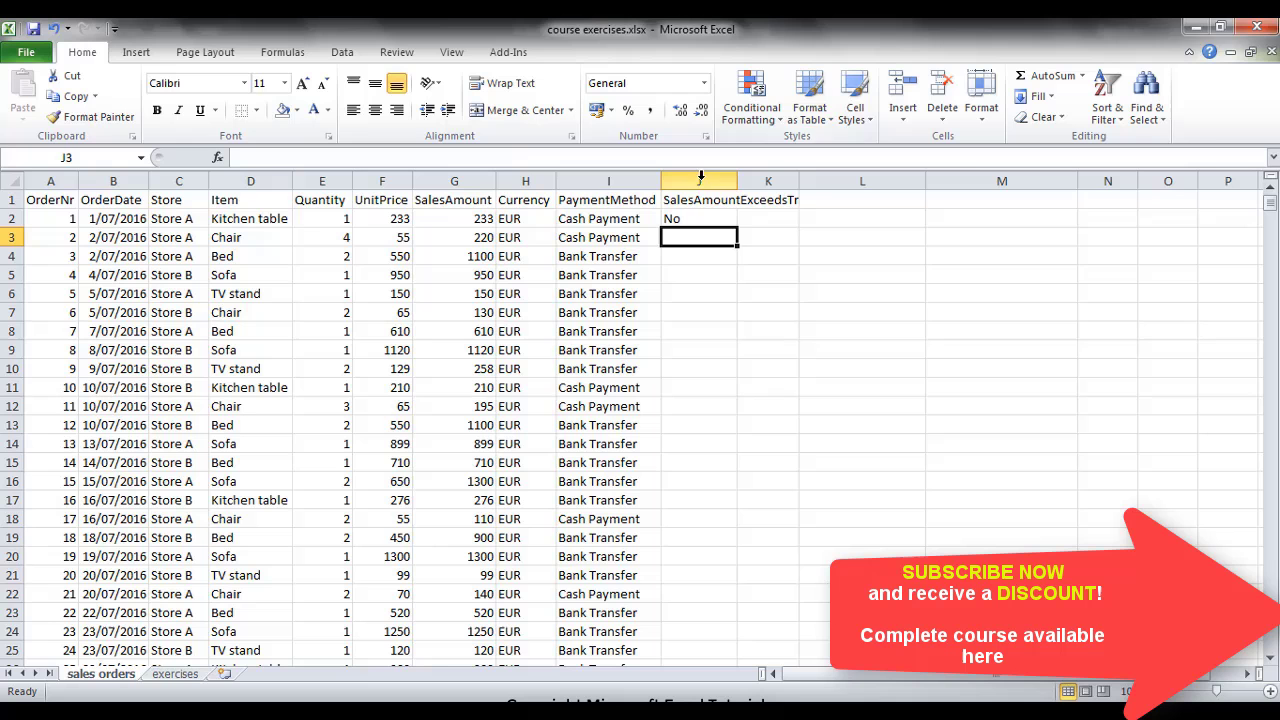
Step: Fill the threshold formula from J2 down column J for all order rows
click(697, 218)
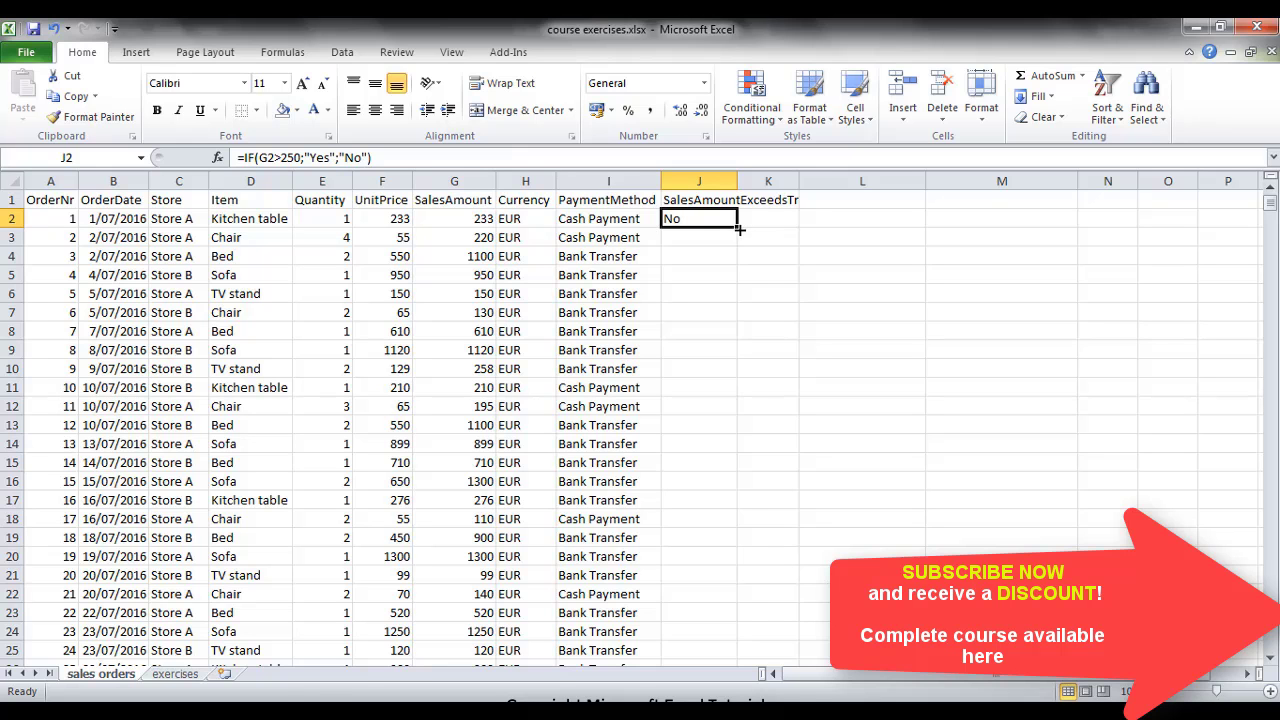
double_click(738, 228)
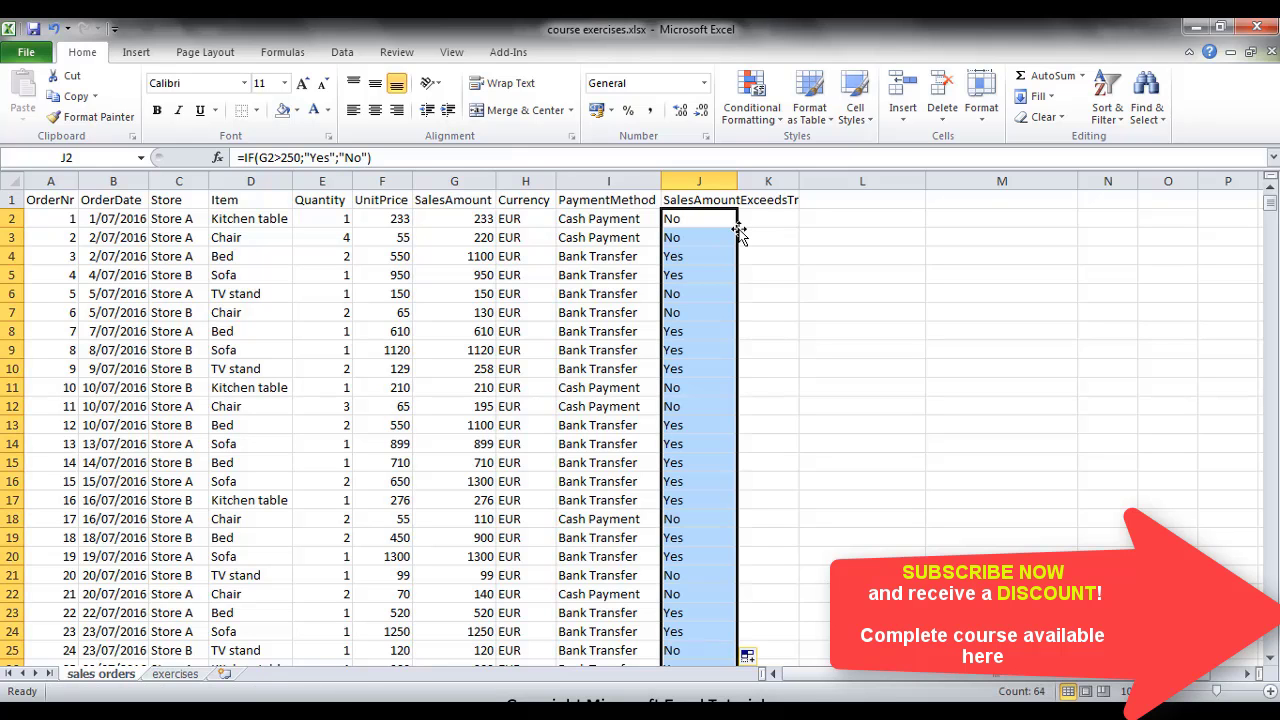
click(716, 223)
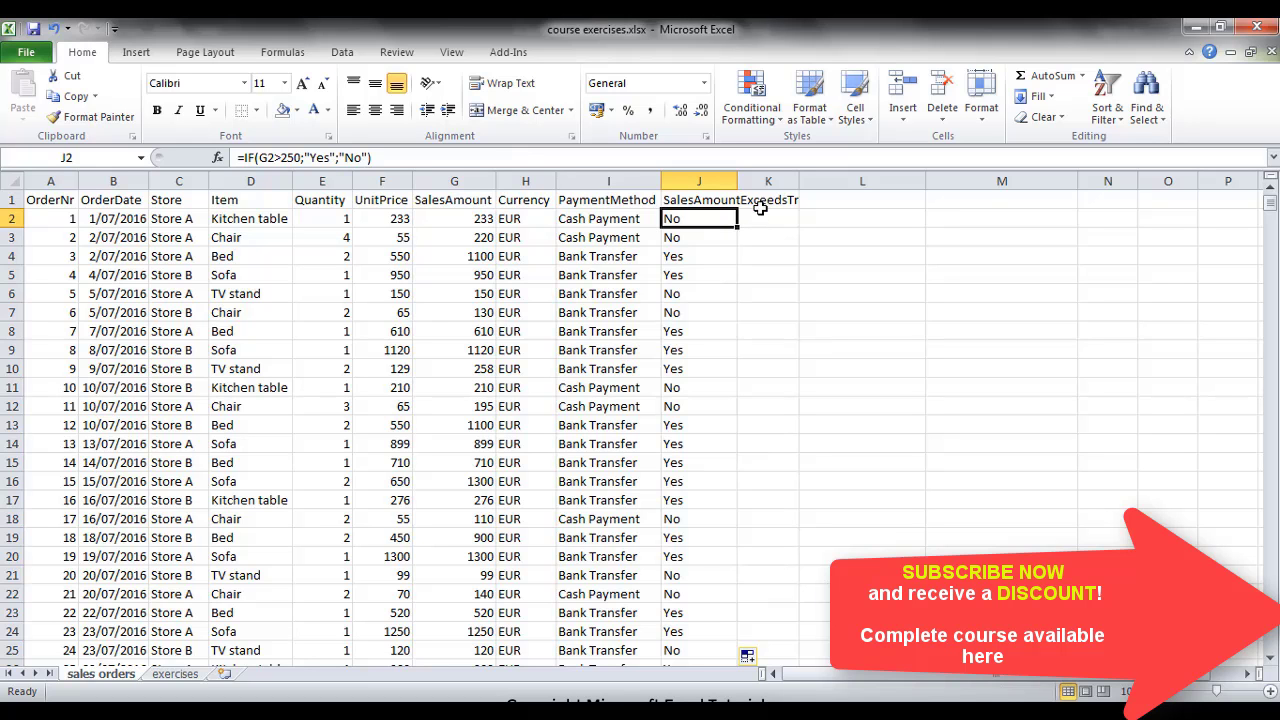
Step: Enter the column header AuditFlag in cell K1, next to the threshold column
click(763, 202)
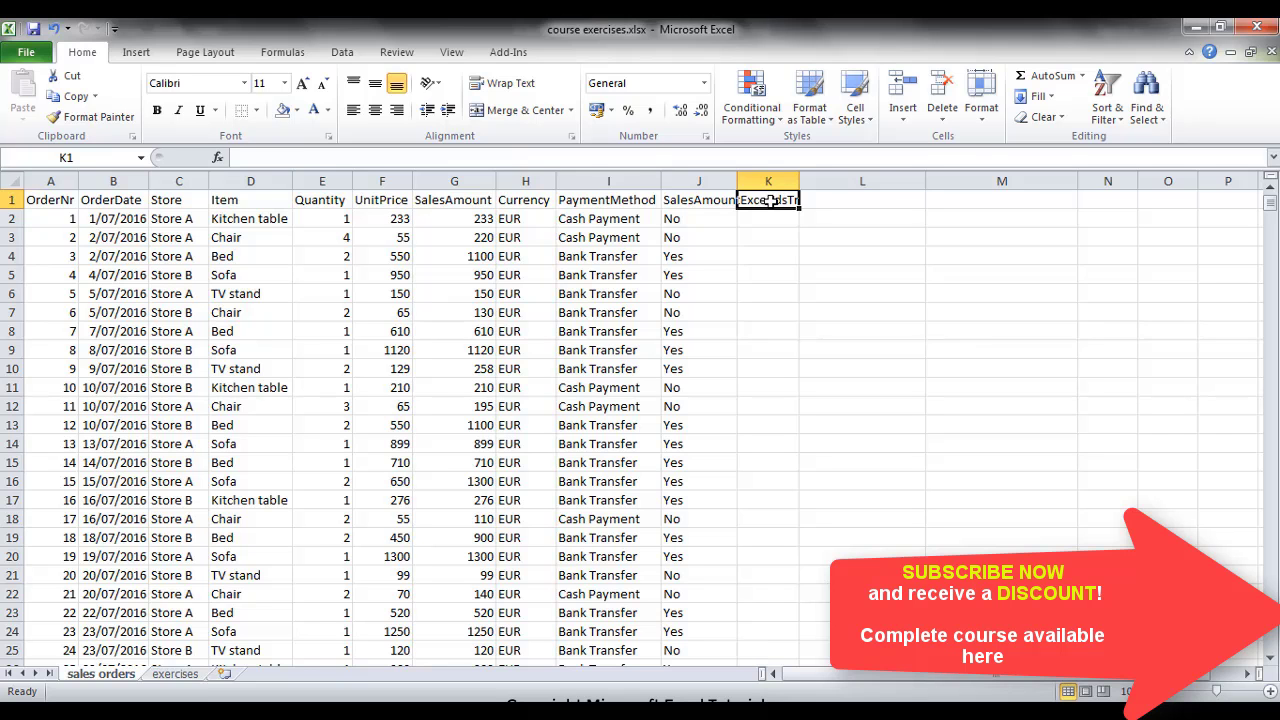
text(AuditFlag)
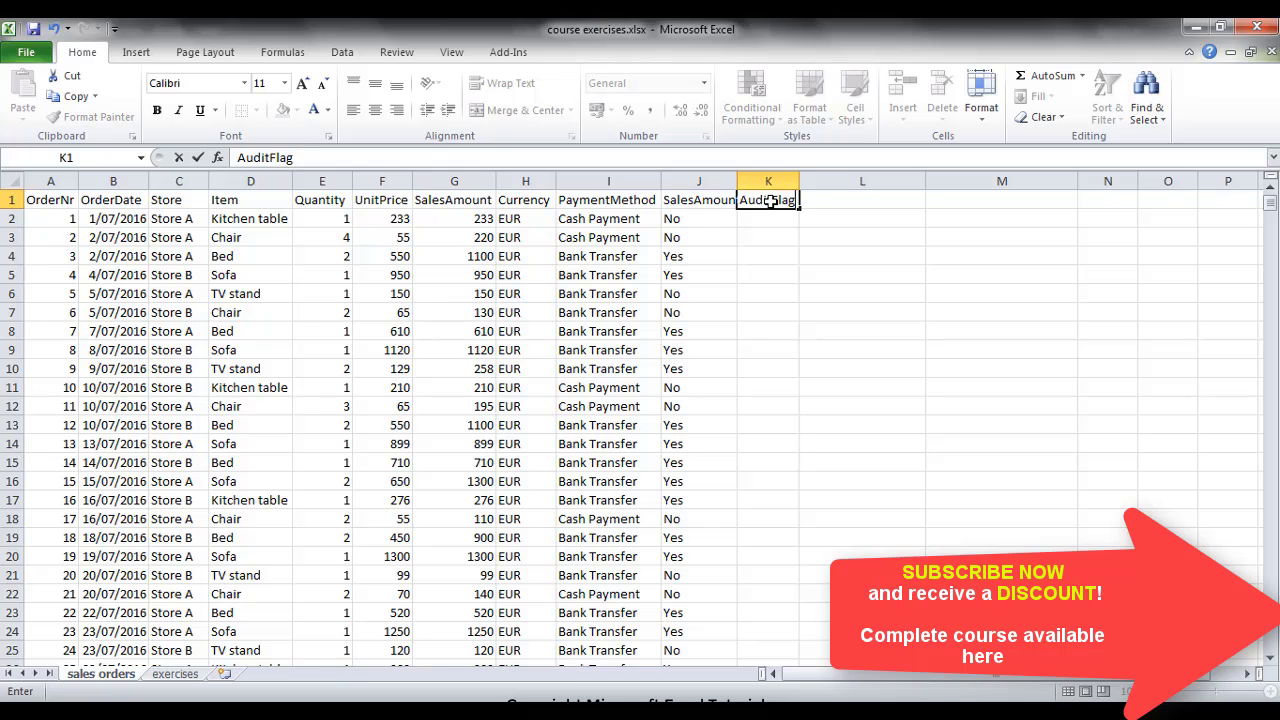
key(Return)
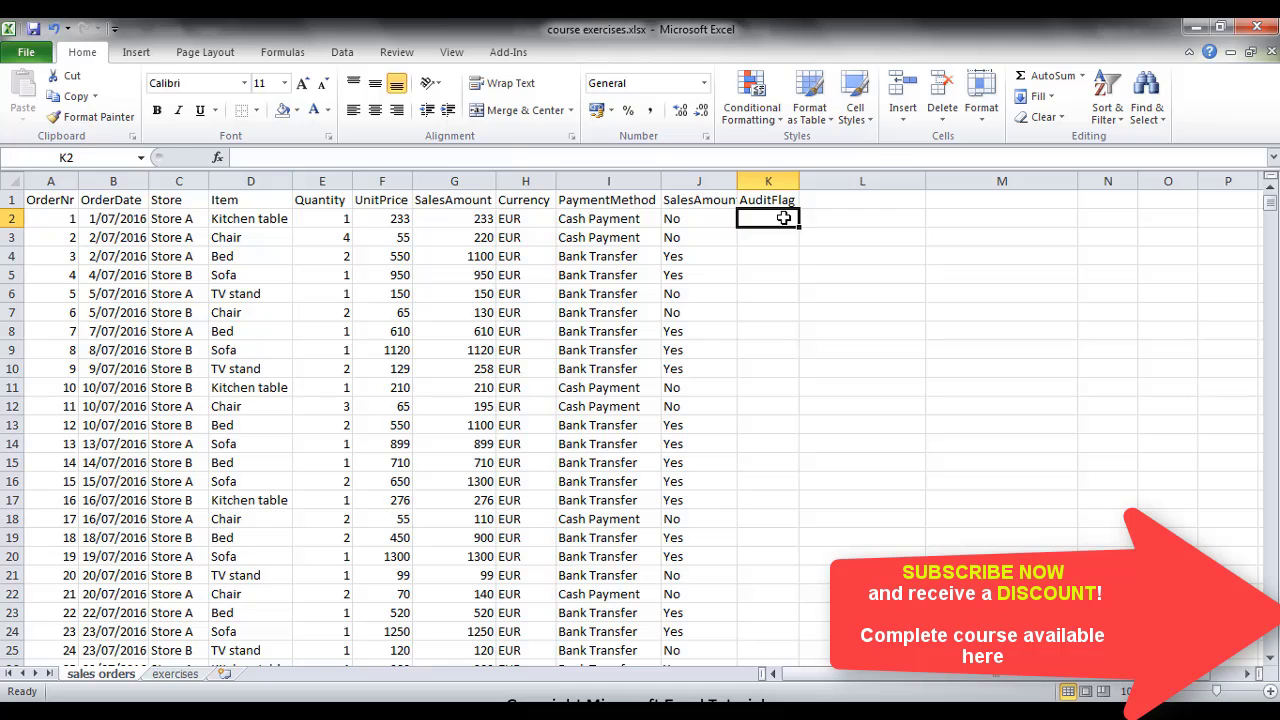
Step: Enter the formula =AND(J2="Yes";NOT(I2="Bank Transfer")) in cell K2 to flag above-threshold orders not paid by bank transfer
text(=a)
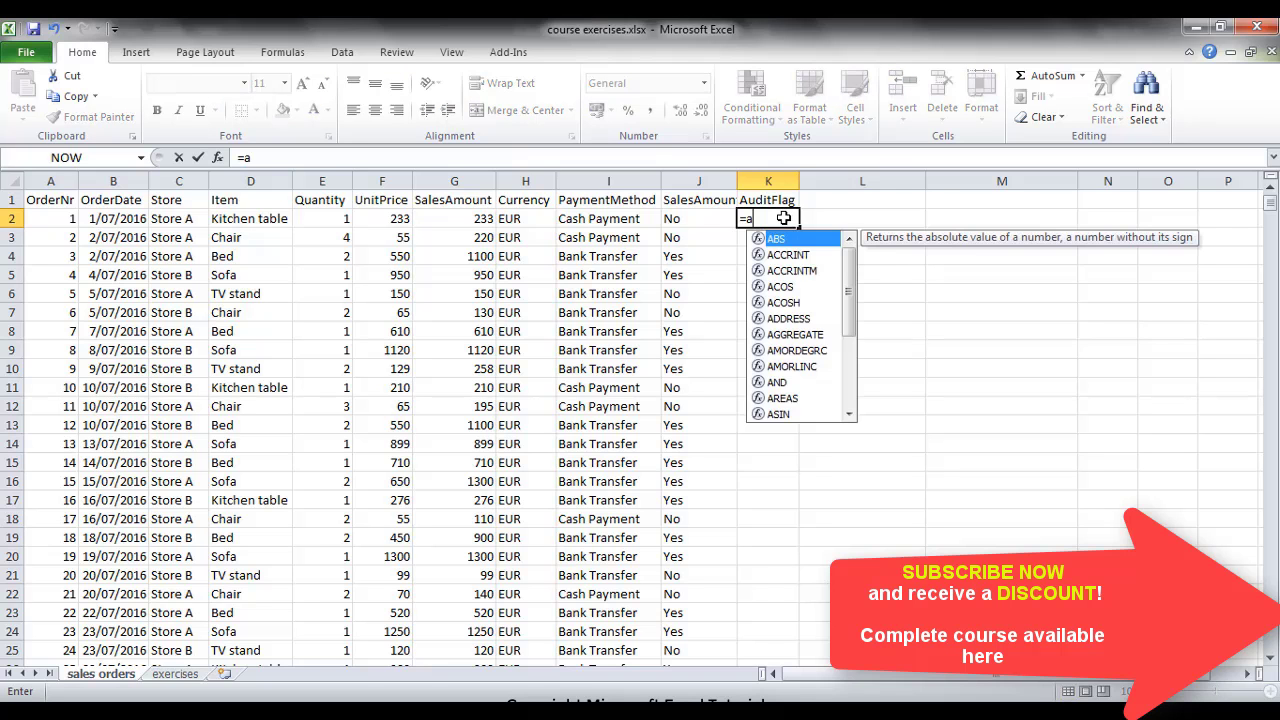
text(nd)
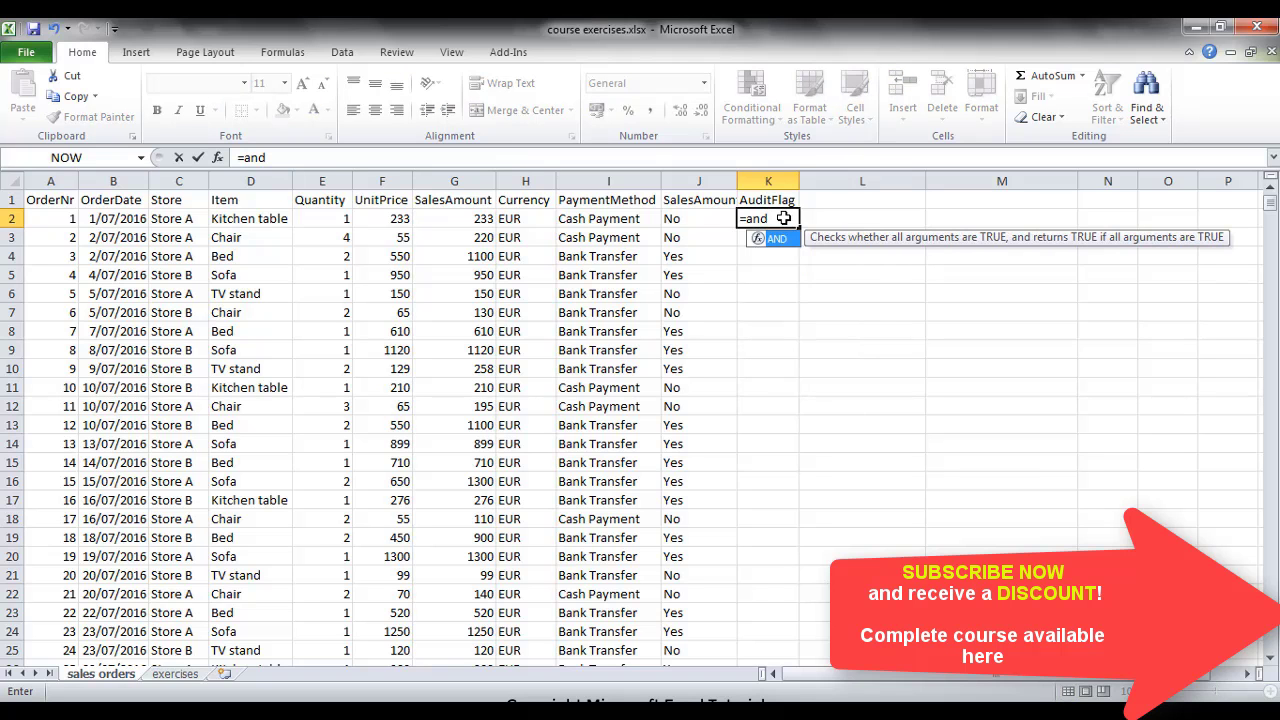
text(()
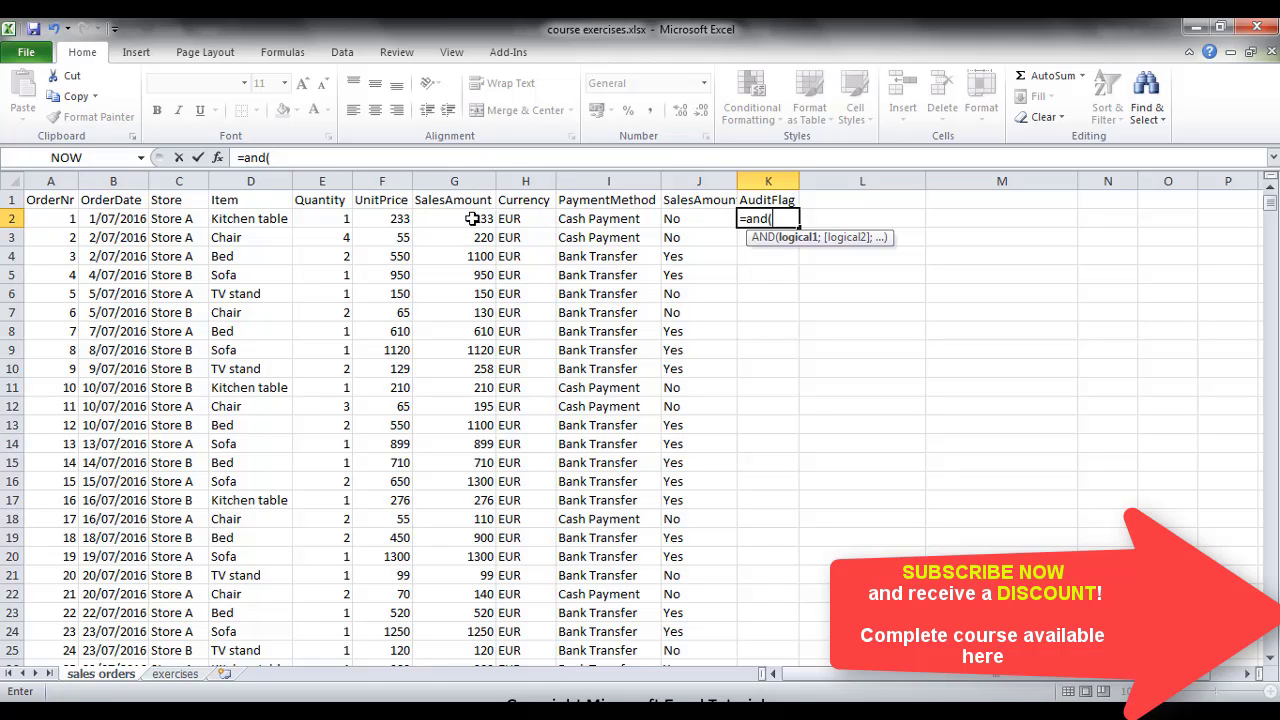
click(684, 222)
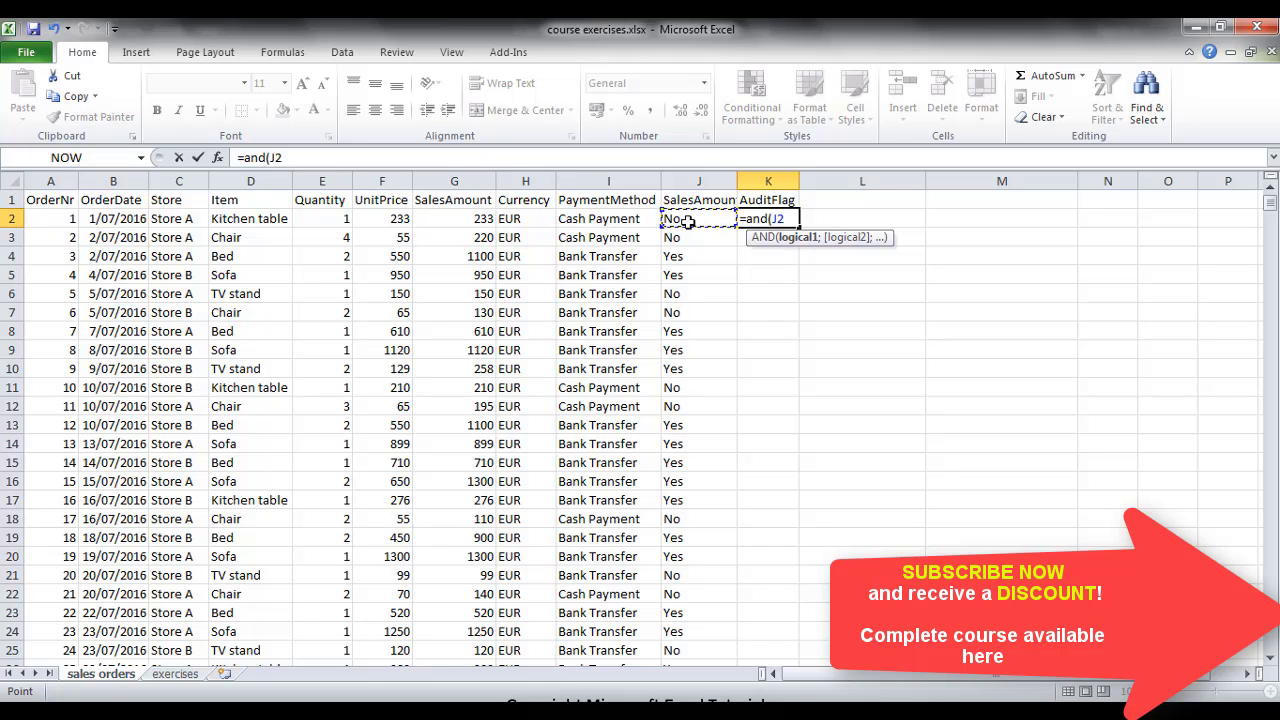
click(735, 160)
text(=)
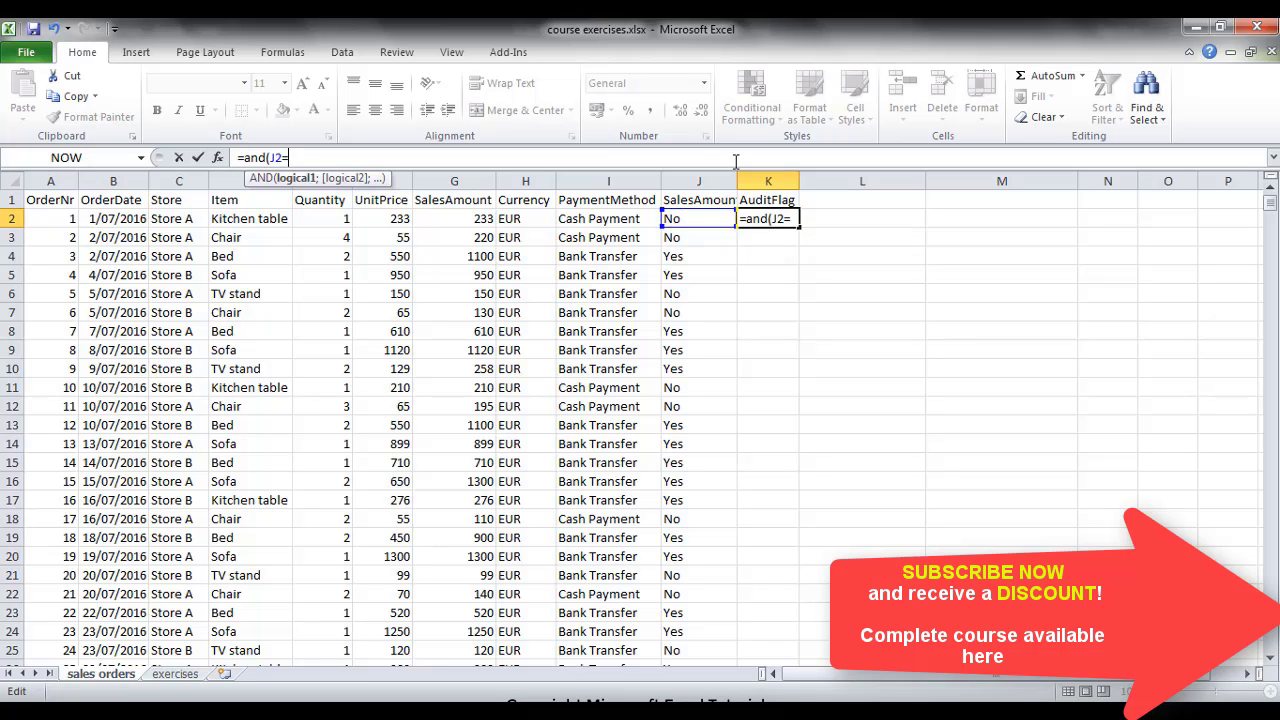
text("Yes";)
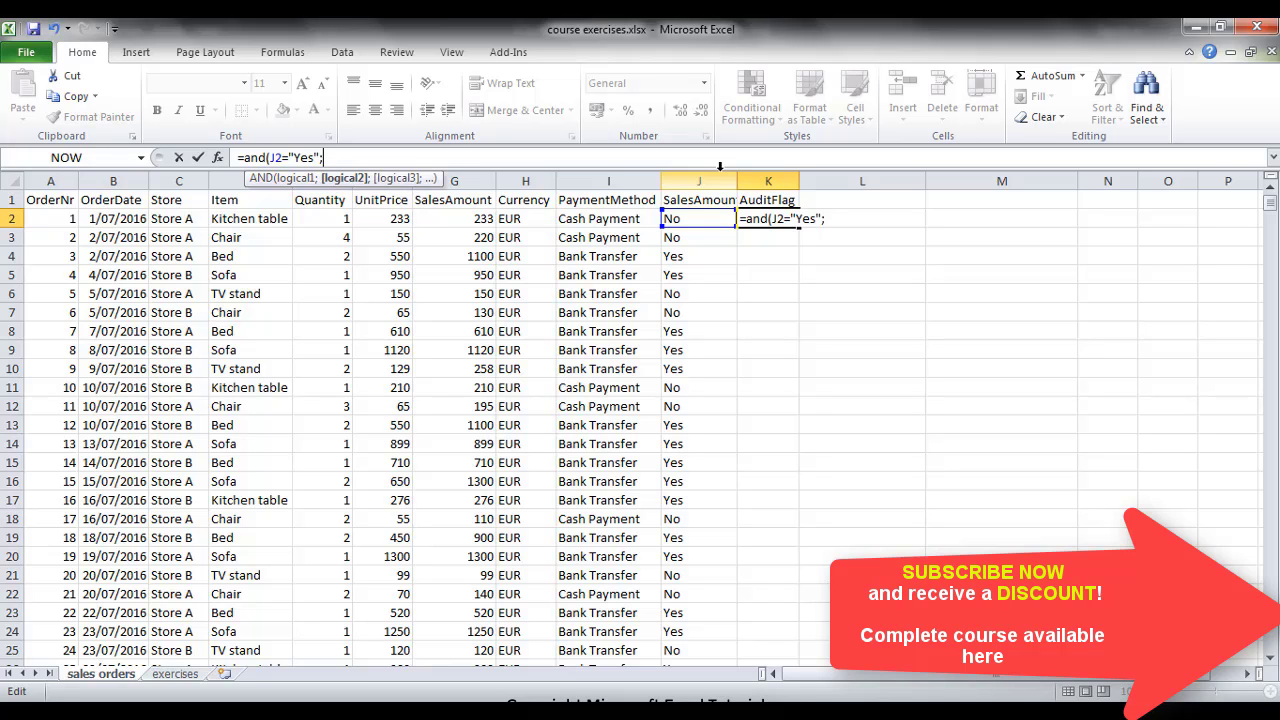
text(not()
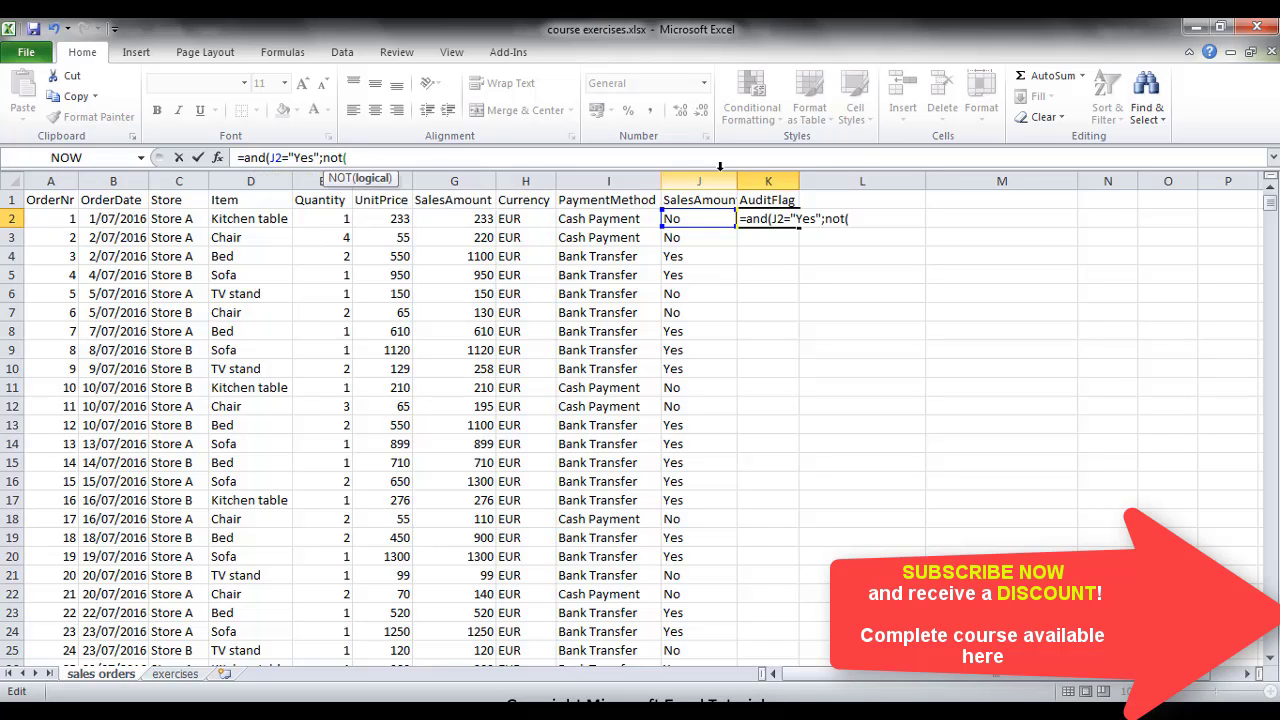
click(614, 222)
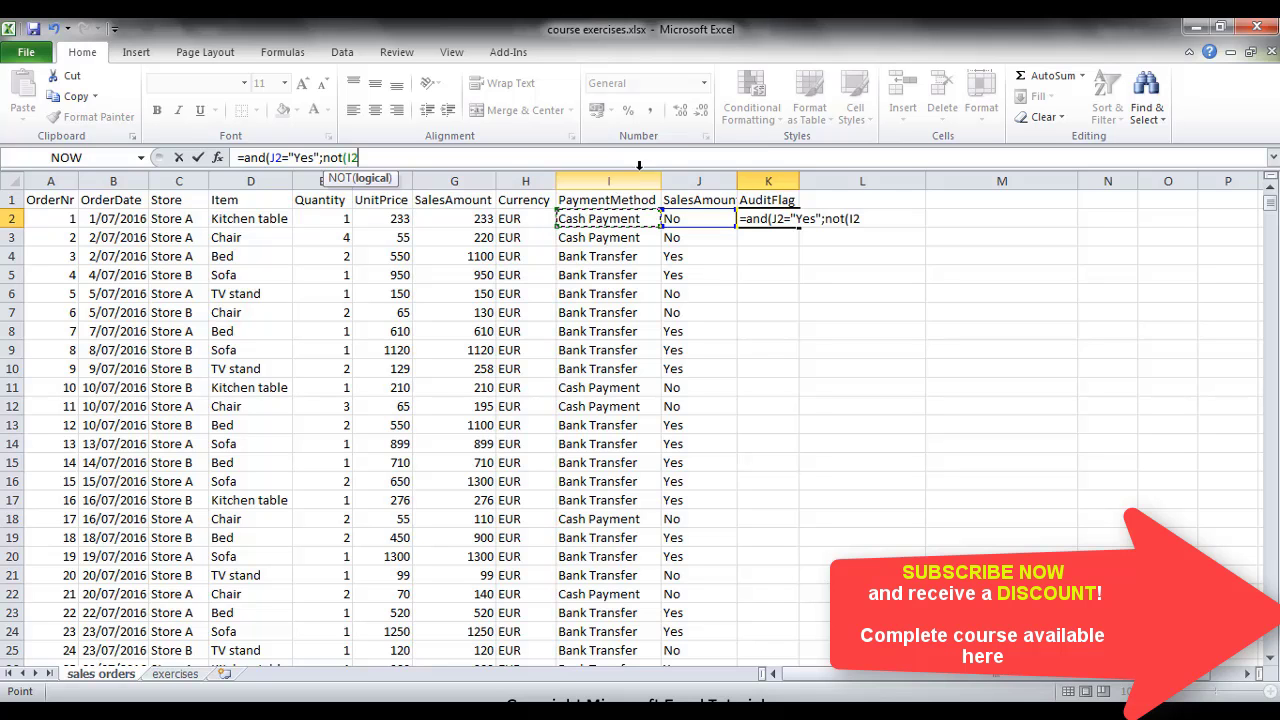
text(=)
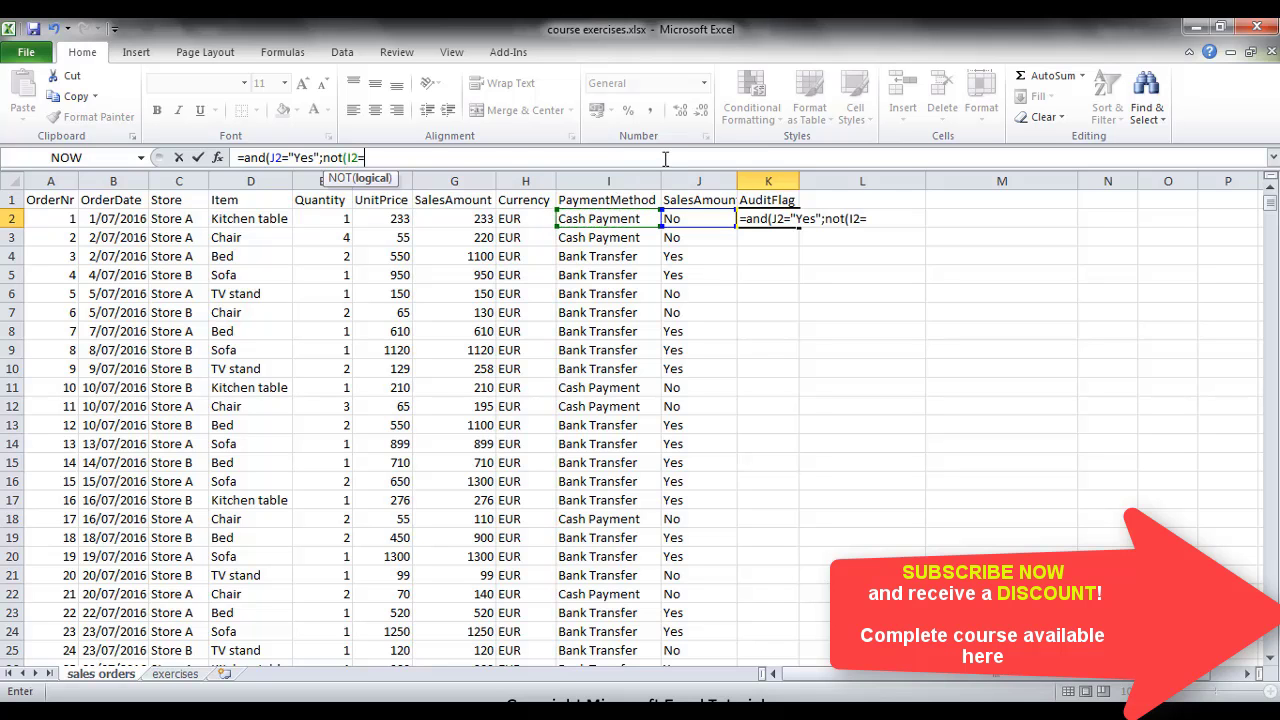
text("Bank Transf)
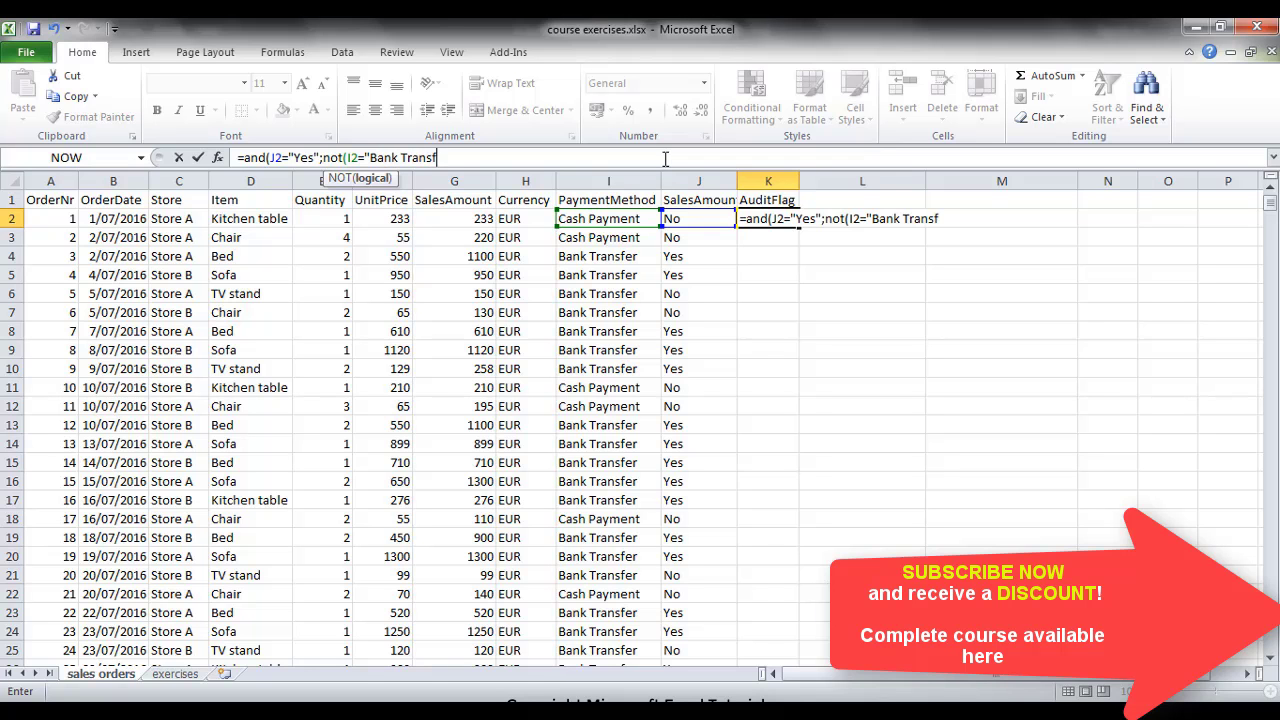
text(er")))
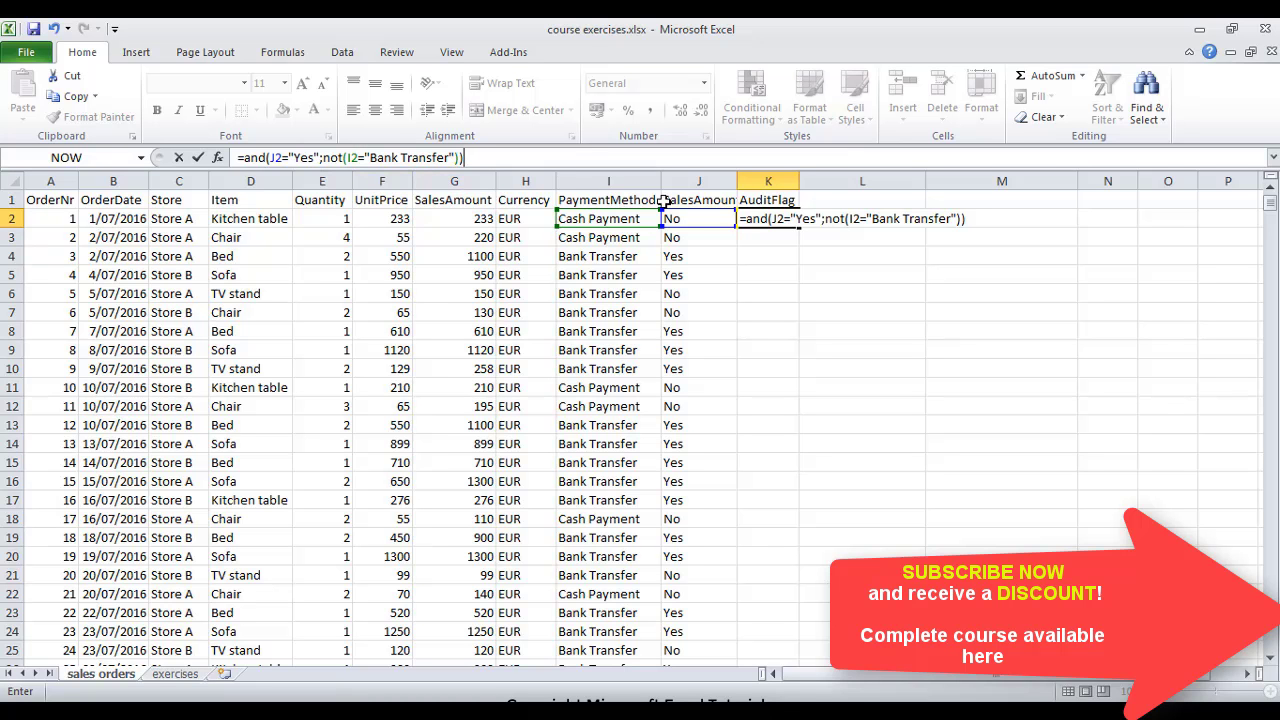
key(Return)
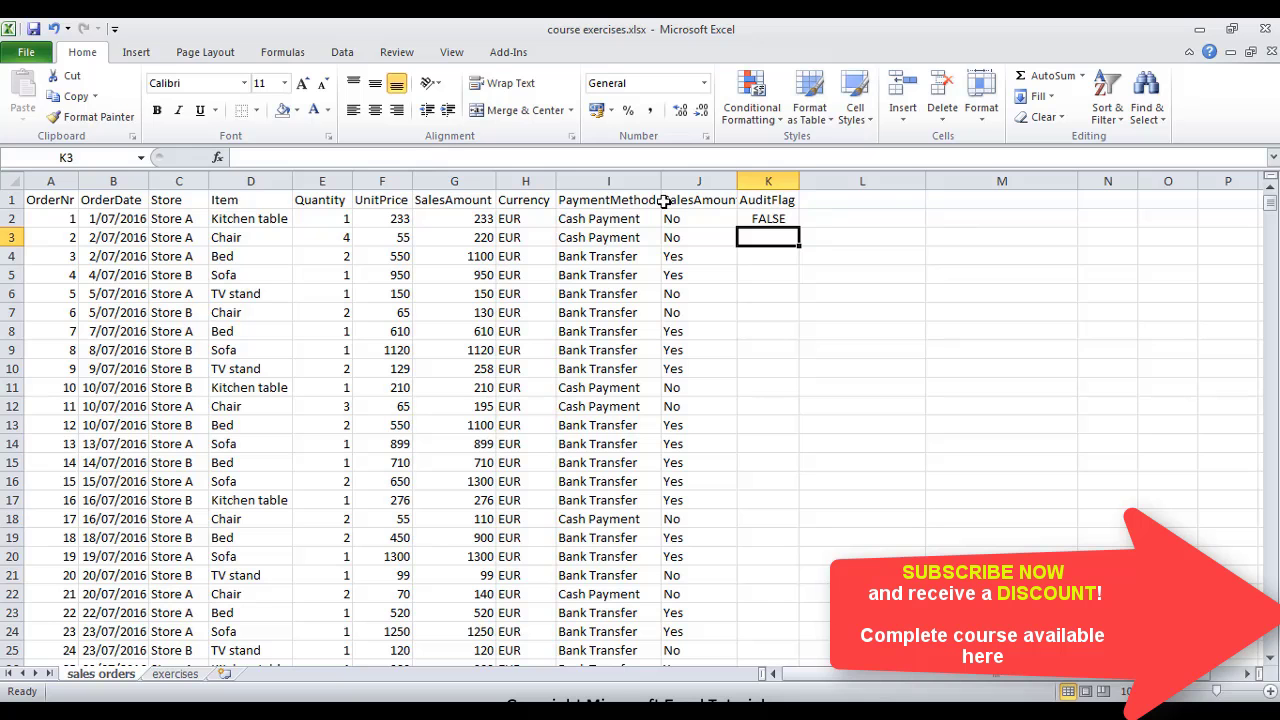
Step: Fill the AuditFlag formula from K2 down column K for all order rows and look through the lower rows
click(791, 221)
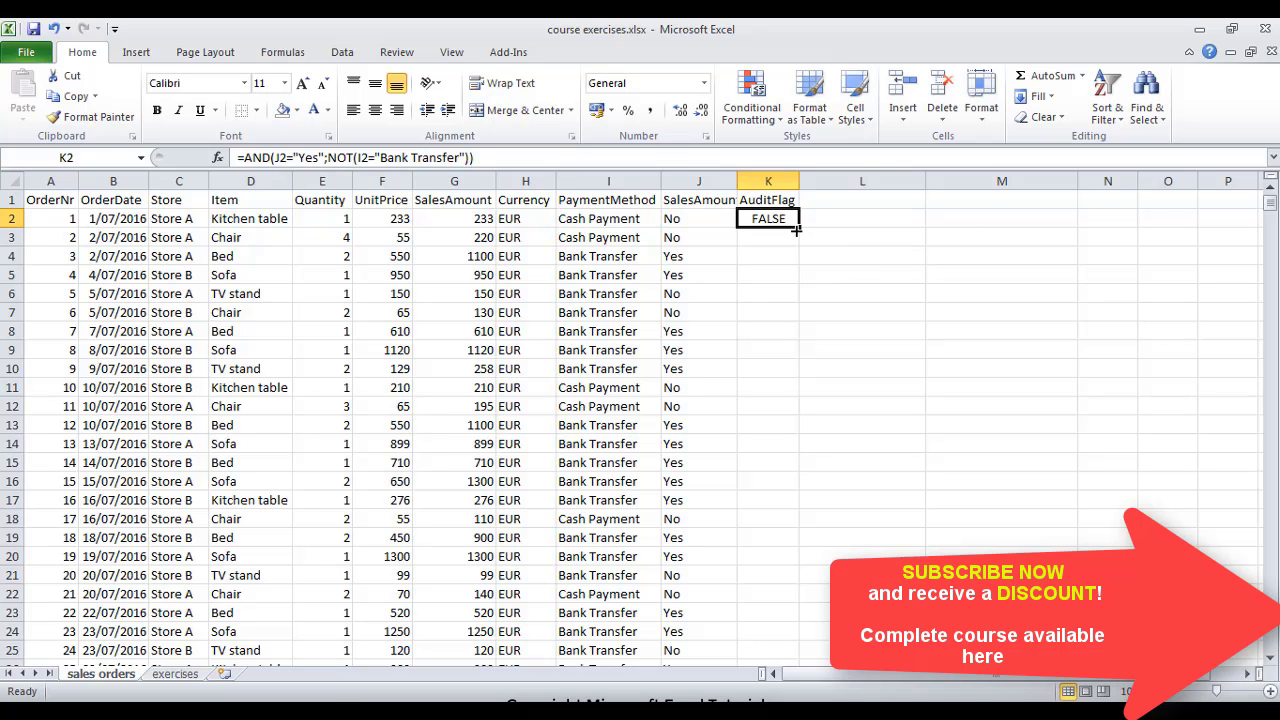
double_click(797, 229)
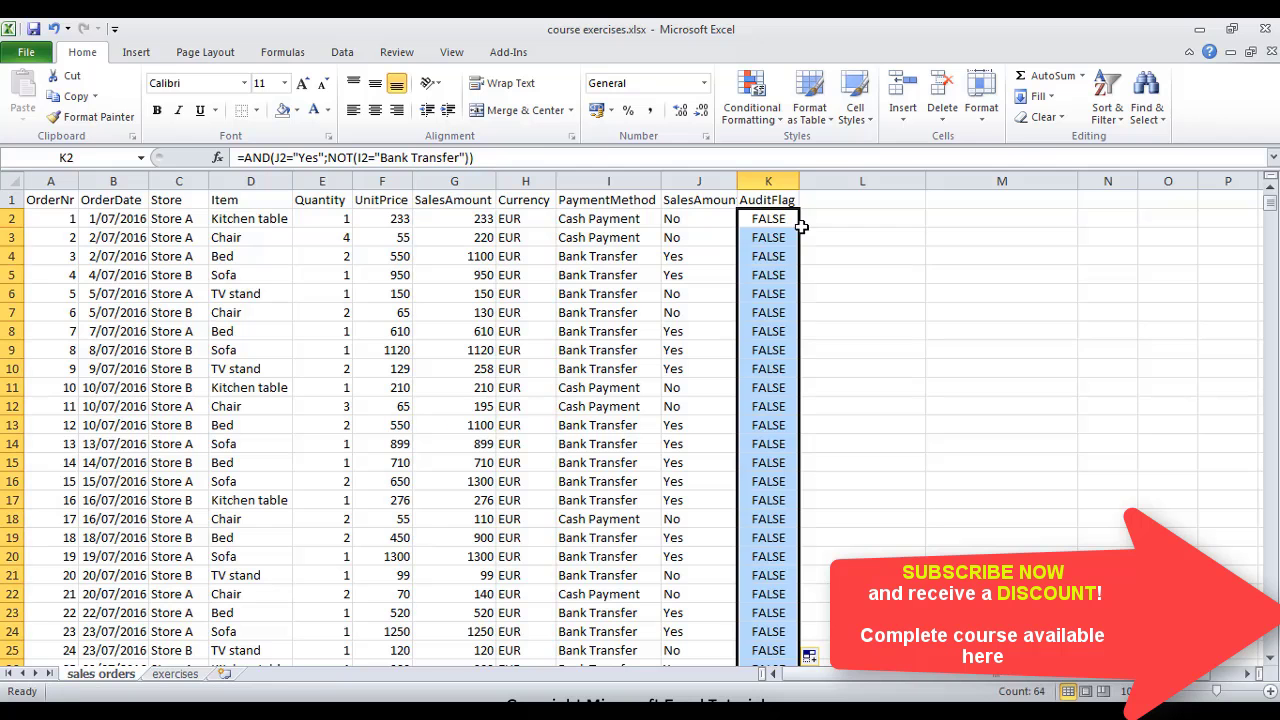
click(774, 408)
click(1276, 375)
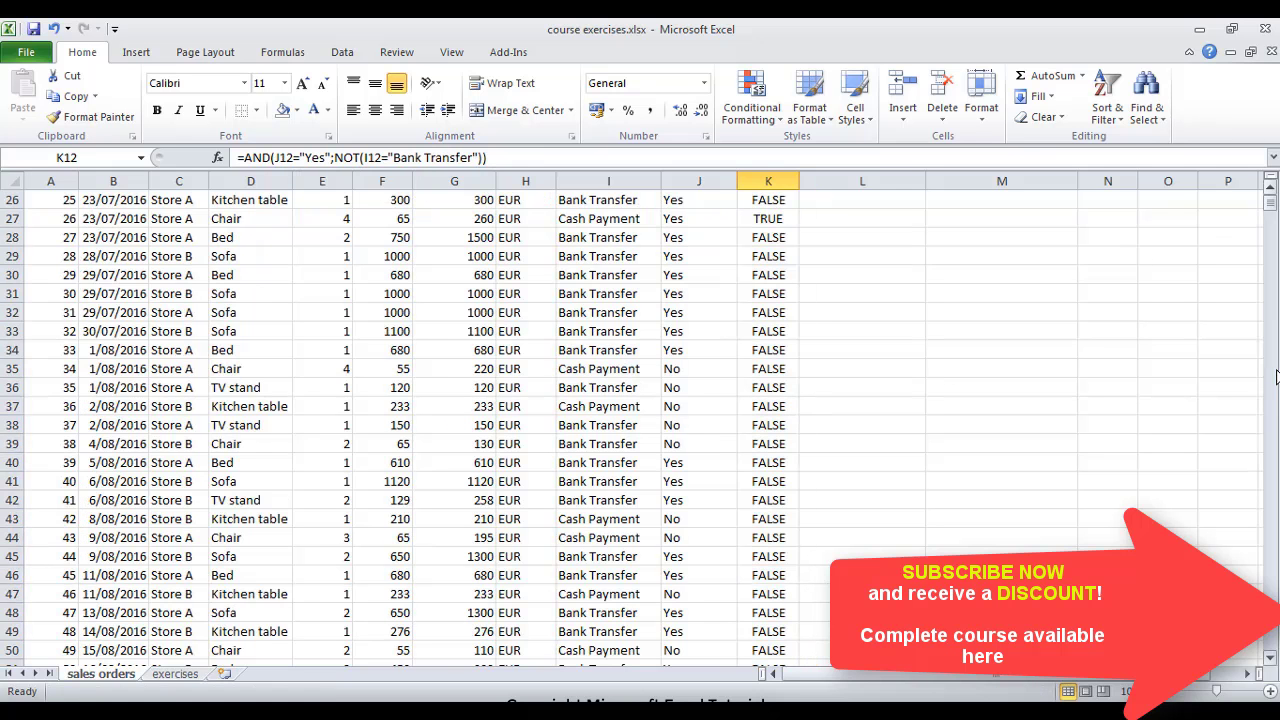
Step: Examine the AuditFlag results down column K to find the flagged orders, and return to the first order's formula in K2
click(1276, 375)
drag(1273, 218, 1272, 205)
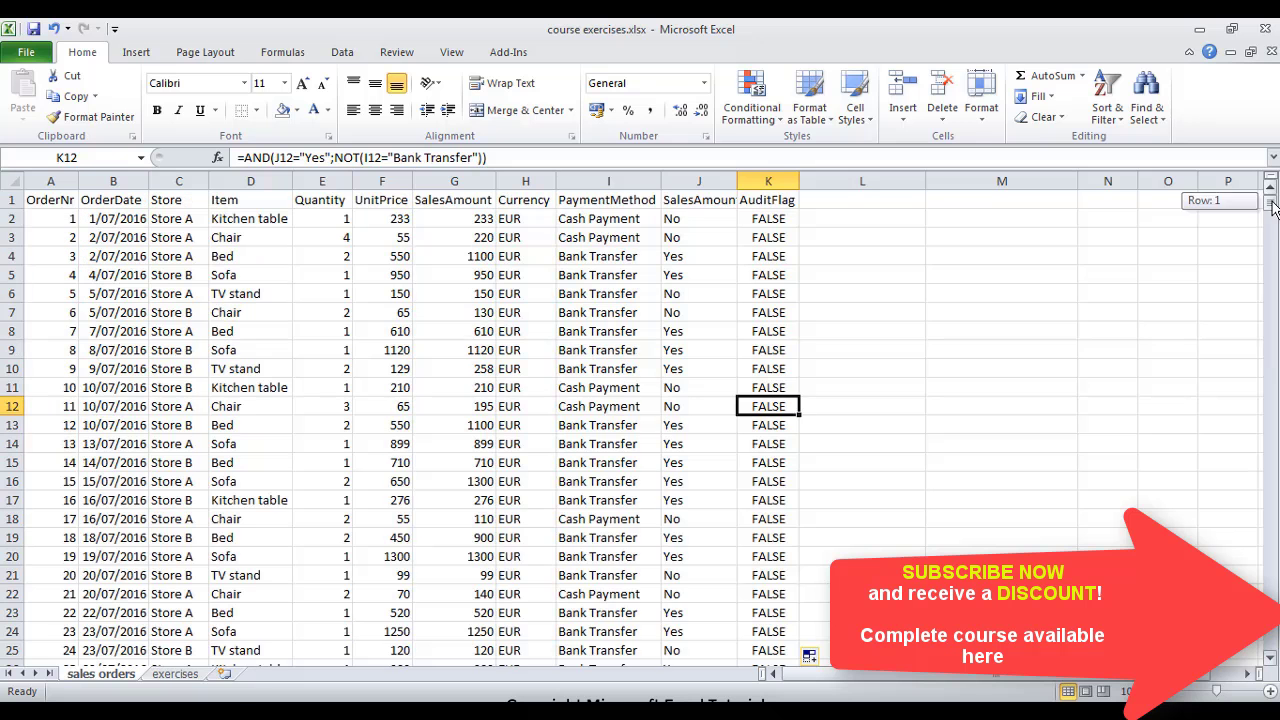
click(786, 538)
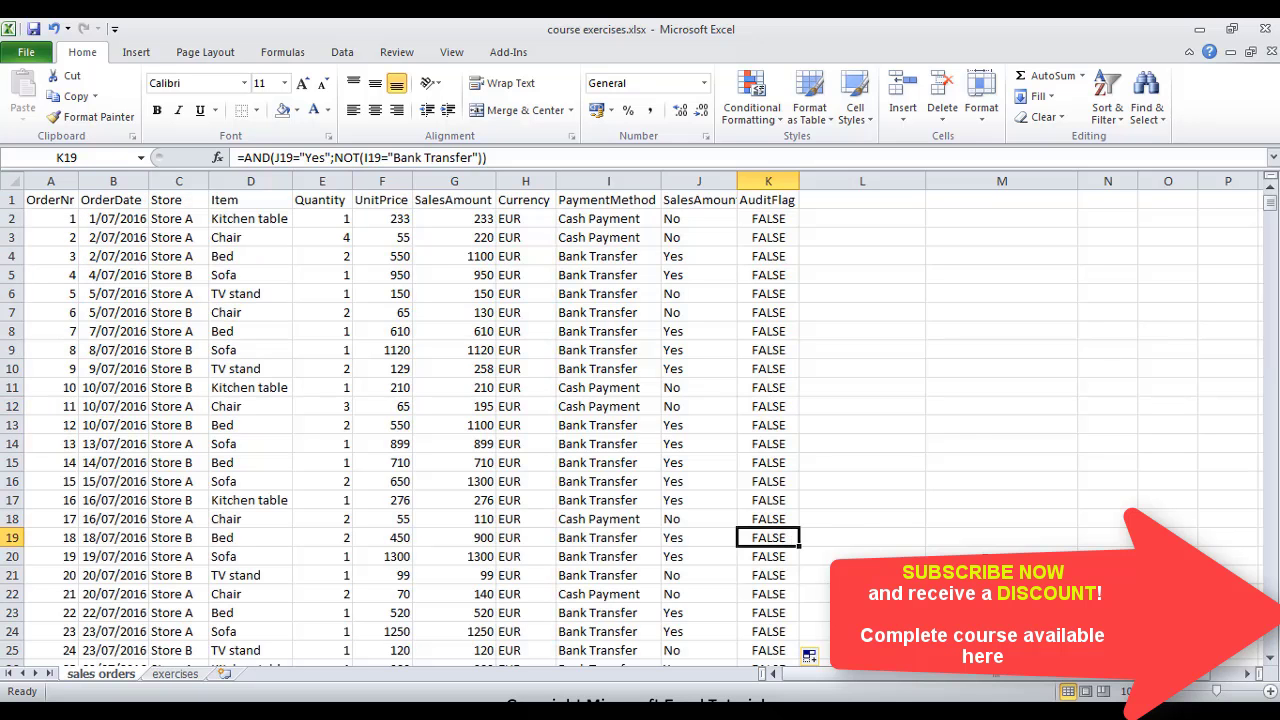
key(Down)
key(Down)
key(Down)
key(Down)
key(Down)
key(Down)
key(Down)
key(Down)
key(Down)
key(Down)
key(Down)
key(Down)
key(Down)
key(Down)
key(Down)
key(Down)
key(Down)
key(Down)
key(Down)
key(Down)
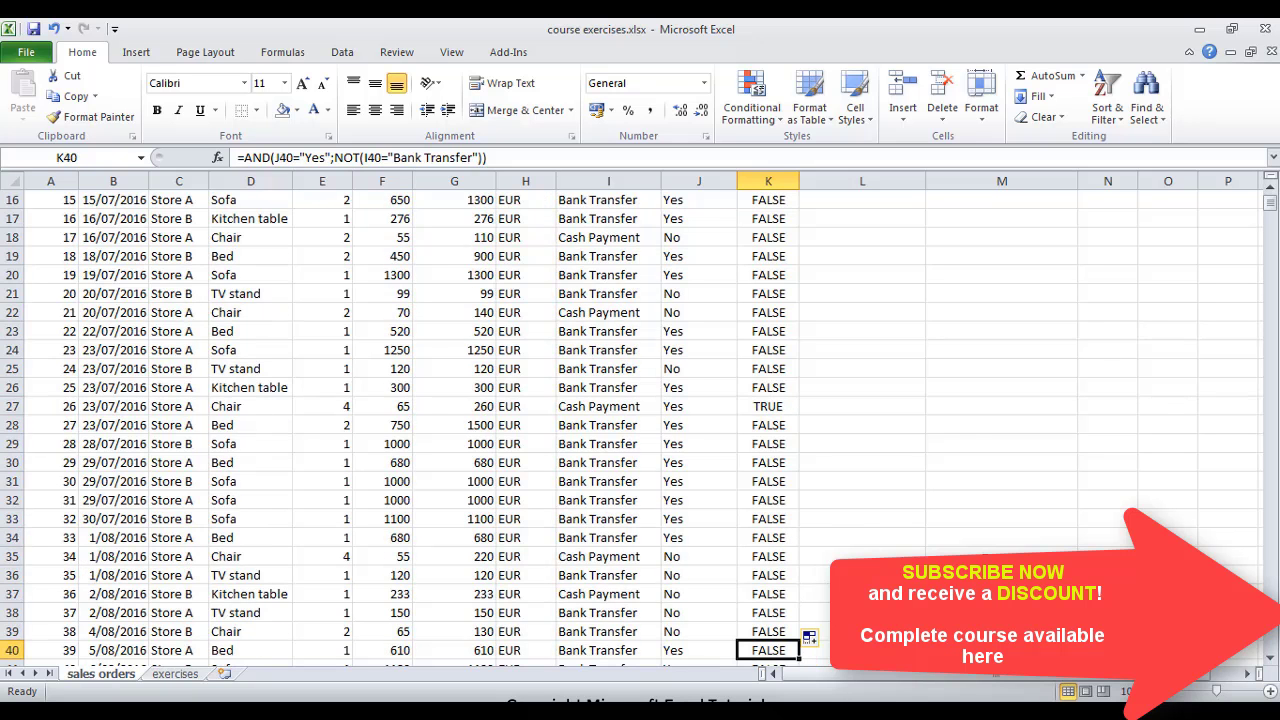
key(Up)
key(Up)
key(Up)
key(Up)
key(Up)
key(Up)
key(Up)
key(Up)
key(Up)
key(Up)
key(Up)
key(Up)
key(Down)
key(Down)
key(Down)
key(Down)
key(Down)
key(Down)
key(Down)
key(Down)
key(Down)
key(Down)
key(Down)
key(Down)
key(Down)
key(Down)
key(Down)
key(Down)
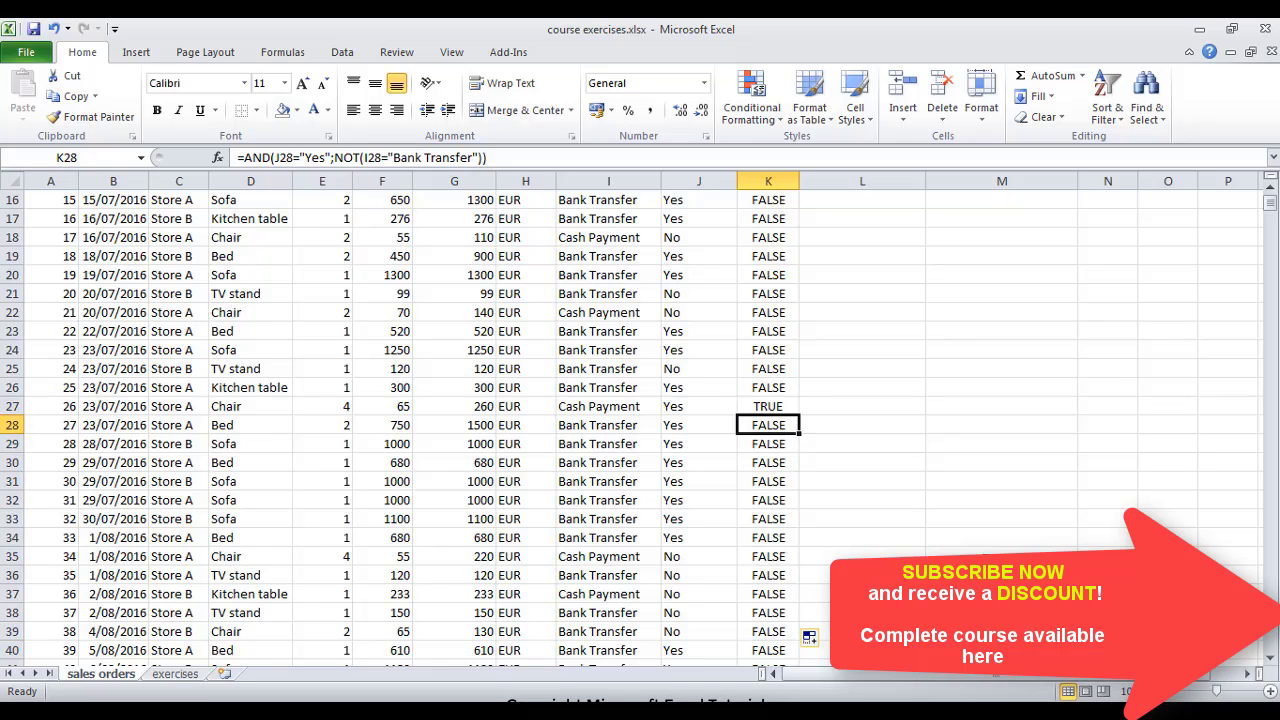
key(Down)
key(Down)
key(Down)
key(Down)
key(Down)
key(Down)
key(Down)
key(Down)
key(Down)
key(Down)
key(Down)
key(Down)
key(Down)
key(Down)
key(Down)
key(Down)
key(Down)
key(Down)
key(Down)
key(Down)
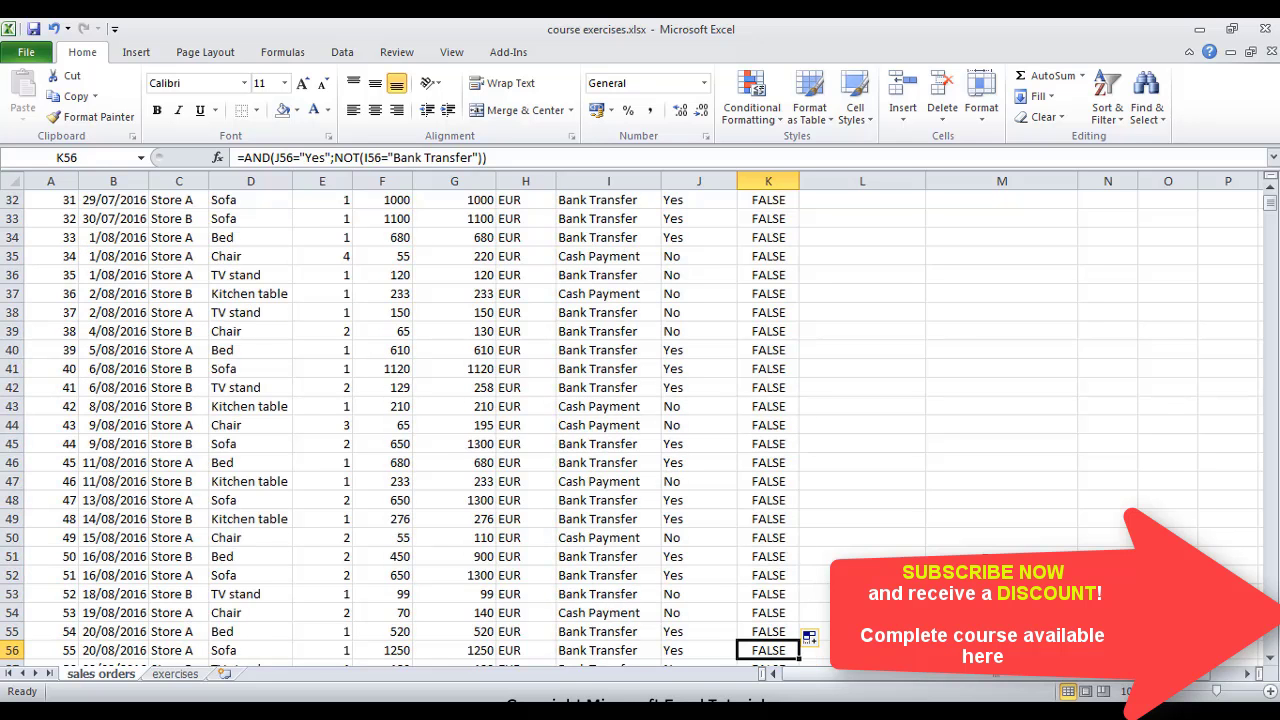
key(Down)
key(Up)
key(Up)
key(Up)
key(Up)
key(Up)
key(Up)
key(Up)
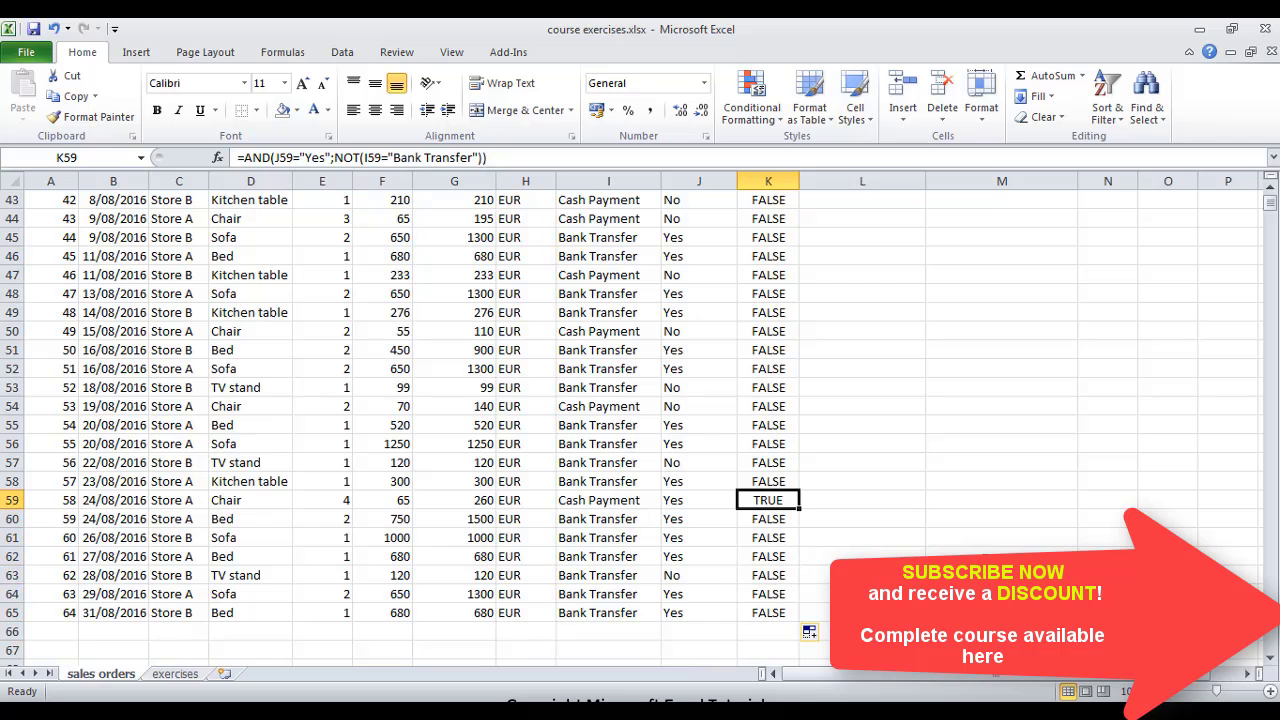
drag(1269, 210, 1207, 204)
click(776, 218)
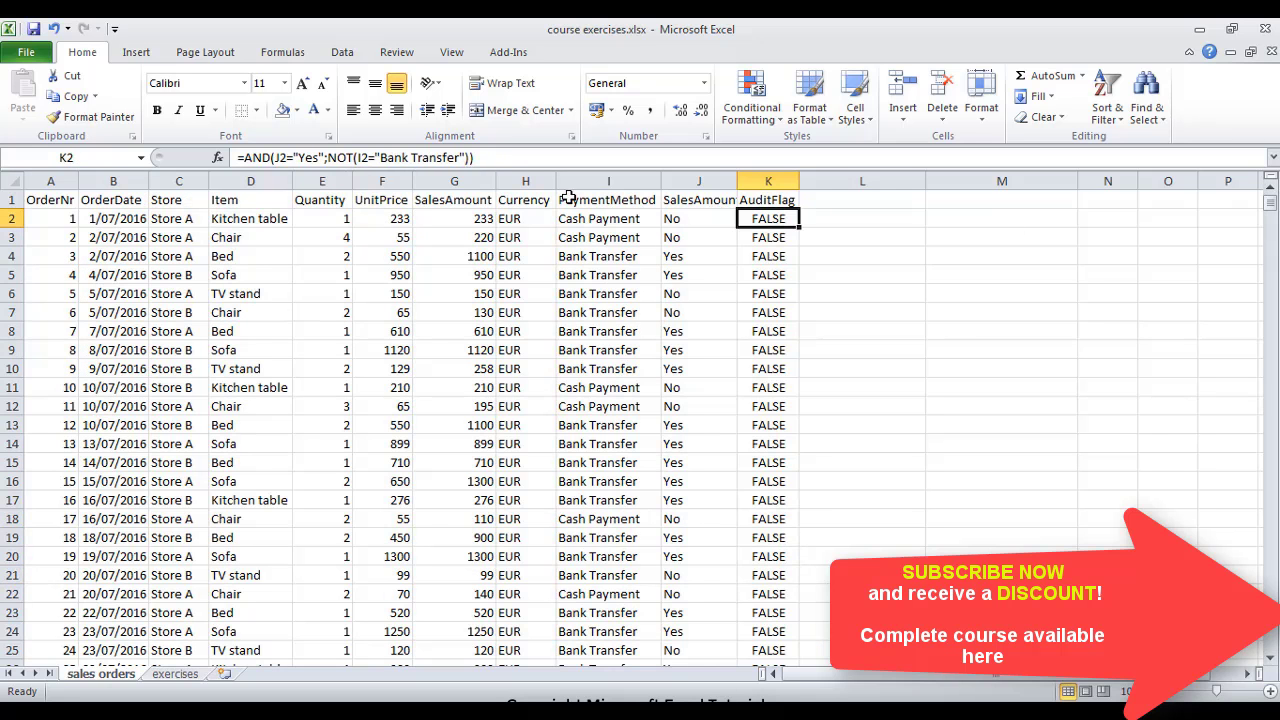
Step: Replace the first order's unit price in F2 with the text abc and check the dependent cells J2 and G2
click(692, 222)
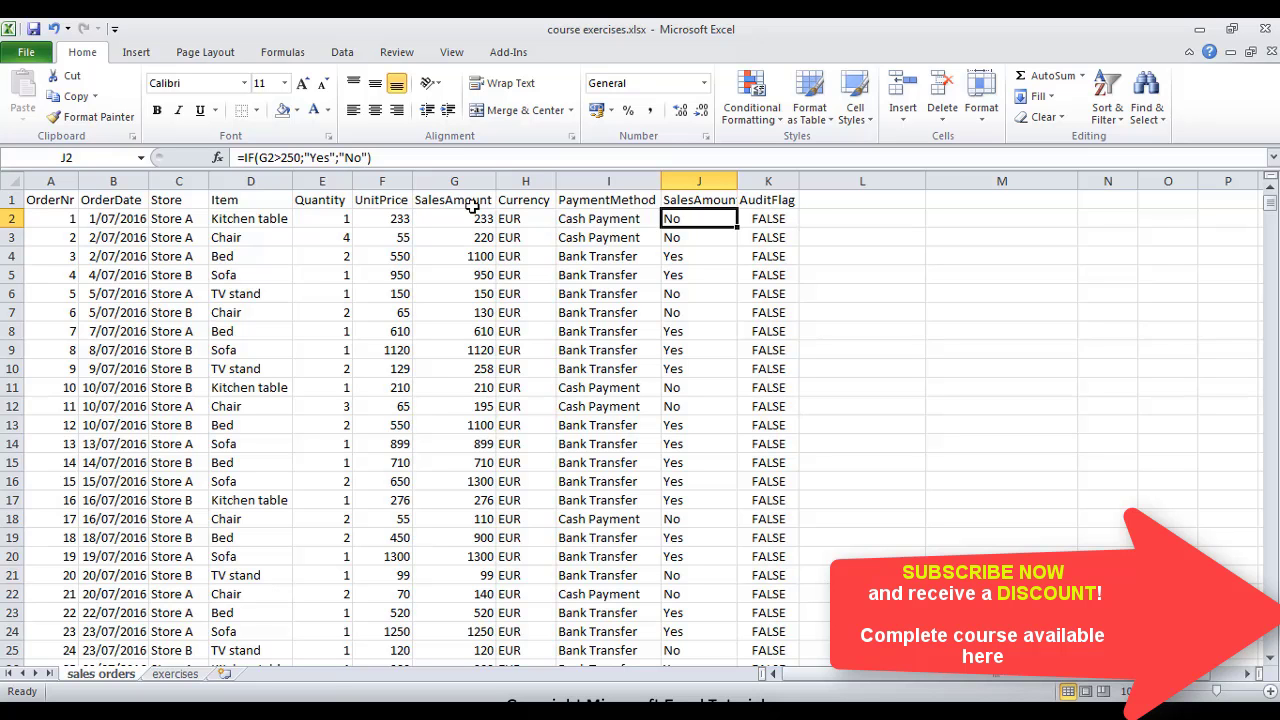
click(378, 218)
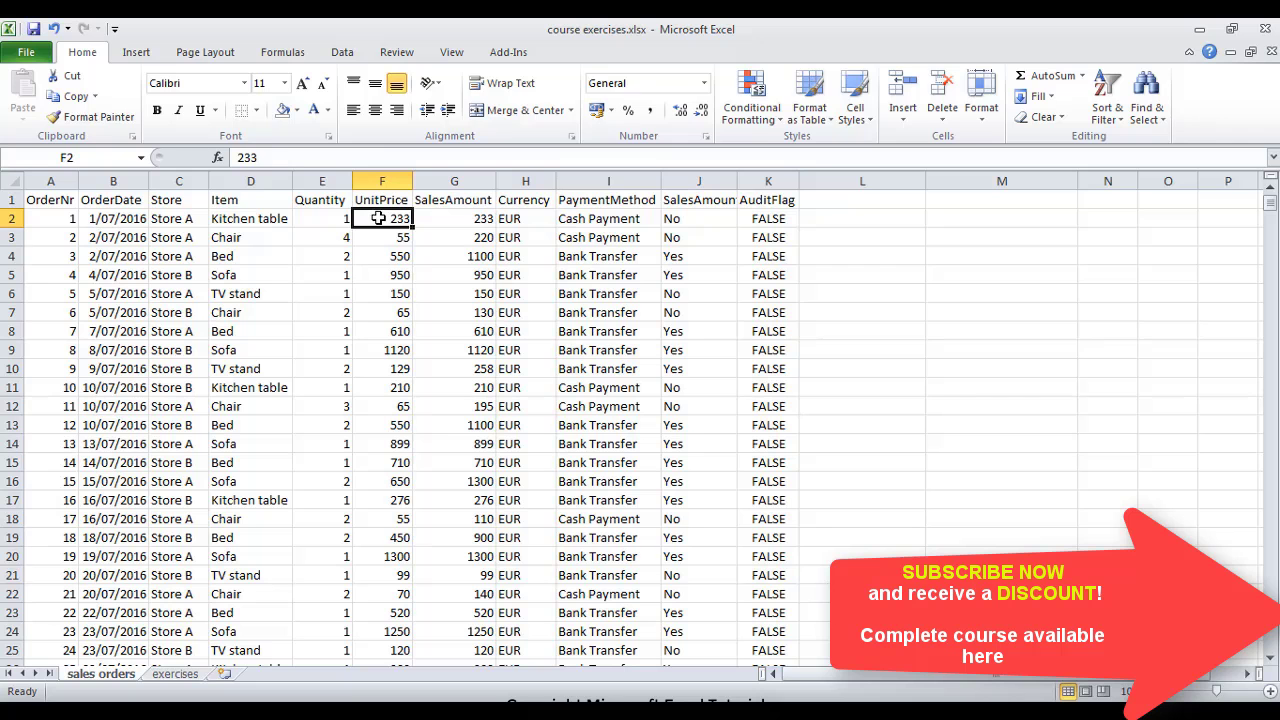
text(abc)
key(Return)
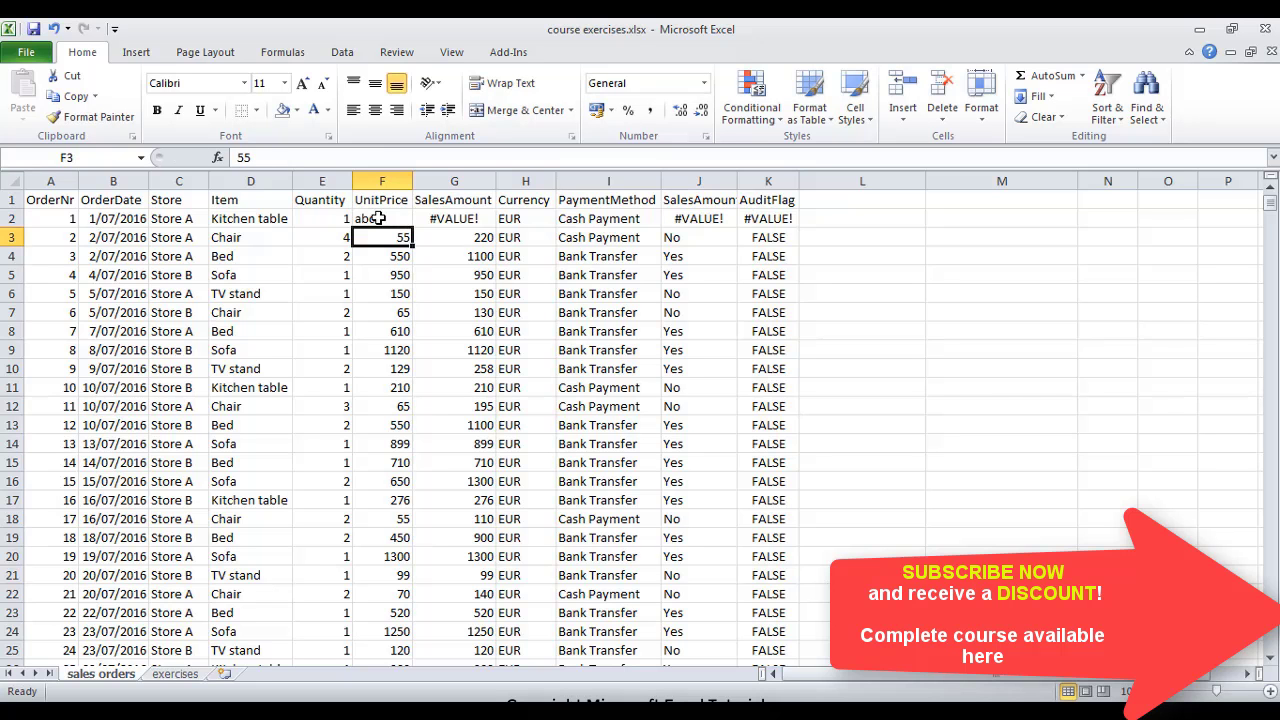
click(677, 218)
click(432, 219)
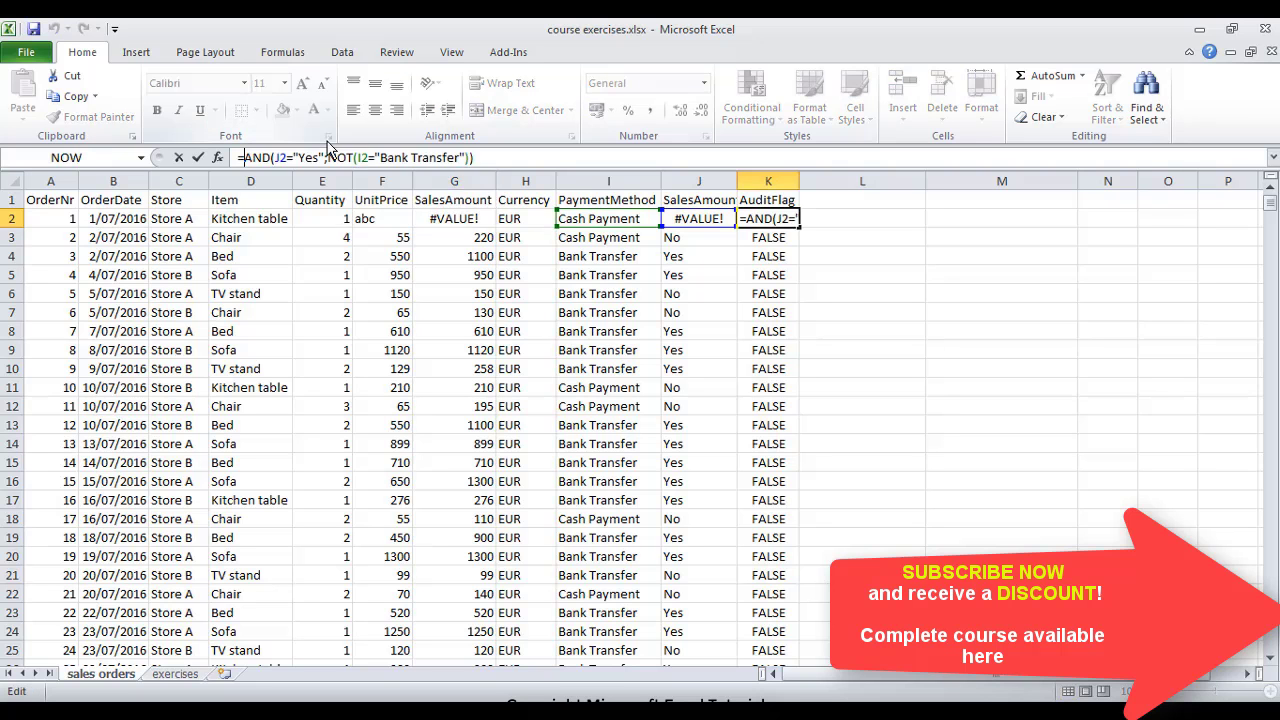
Step: Wrap the AuditFlag formula in K2 in IFERROR, making it =IFERROR(AND(J2="Yes";NOT(I2="Bank Transfer"));"Missing Data")
text(iferr)
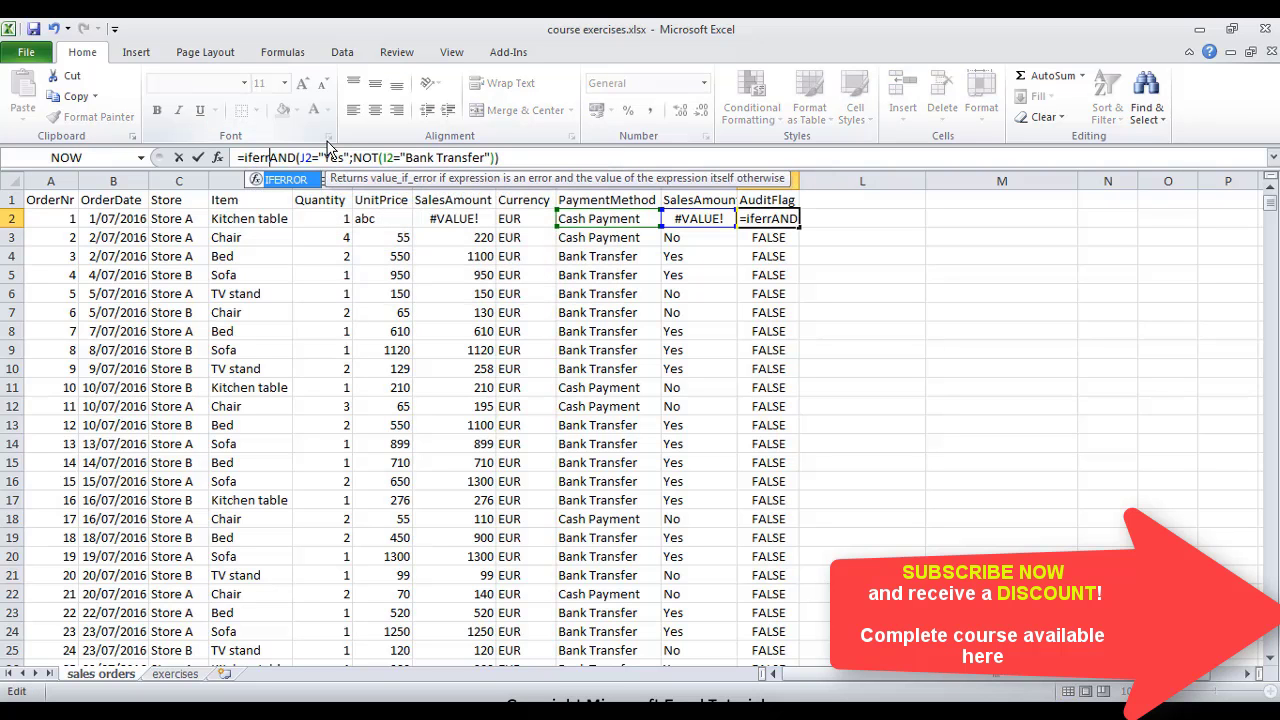
text(or()
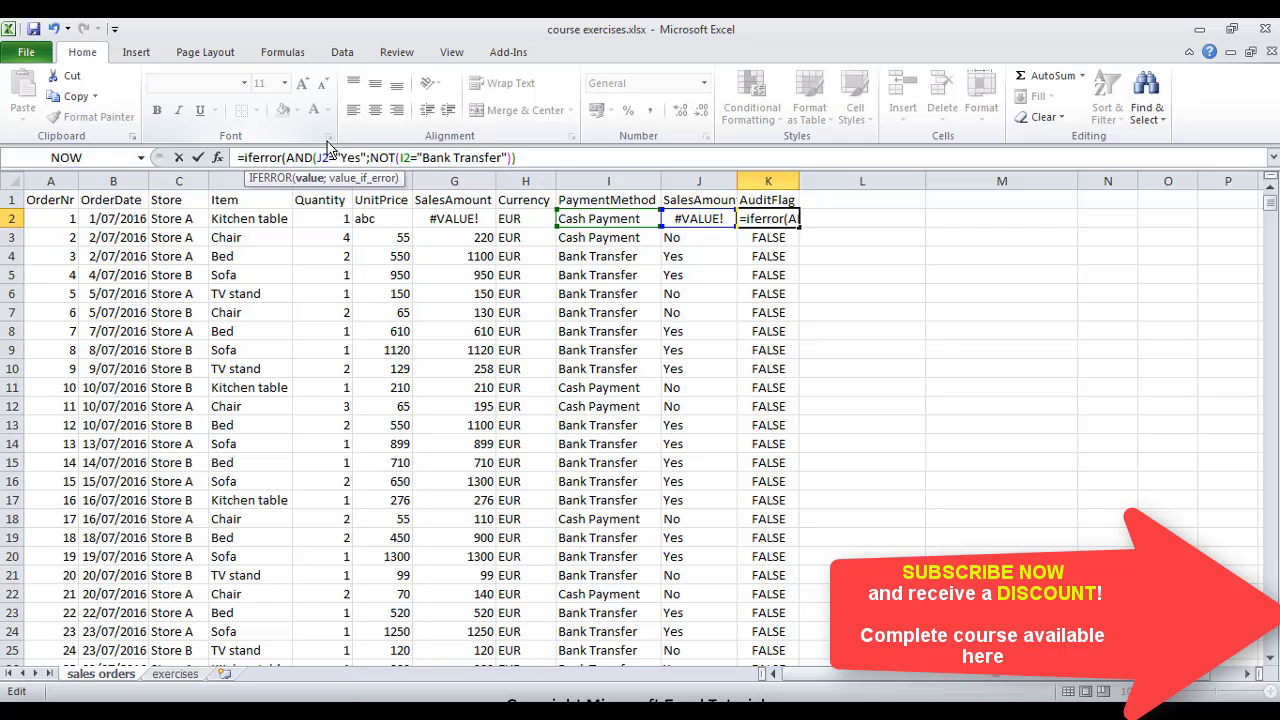
click(533, 157)
text(;)
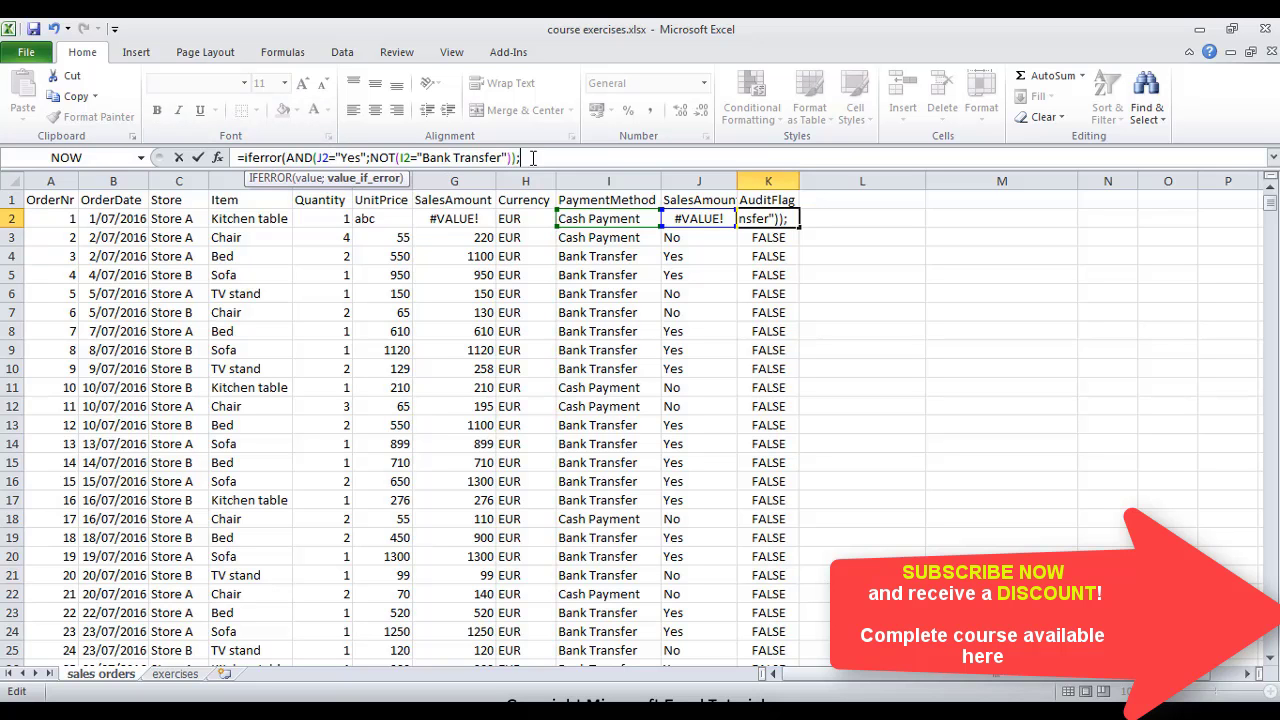
text("Missing Data)
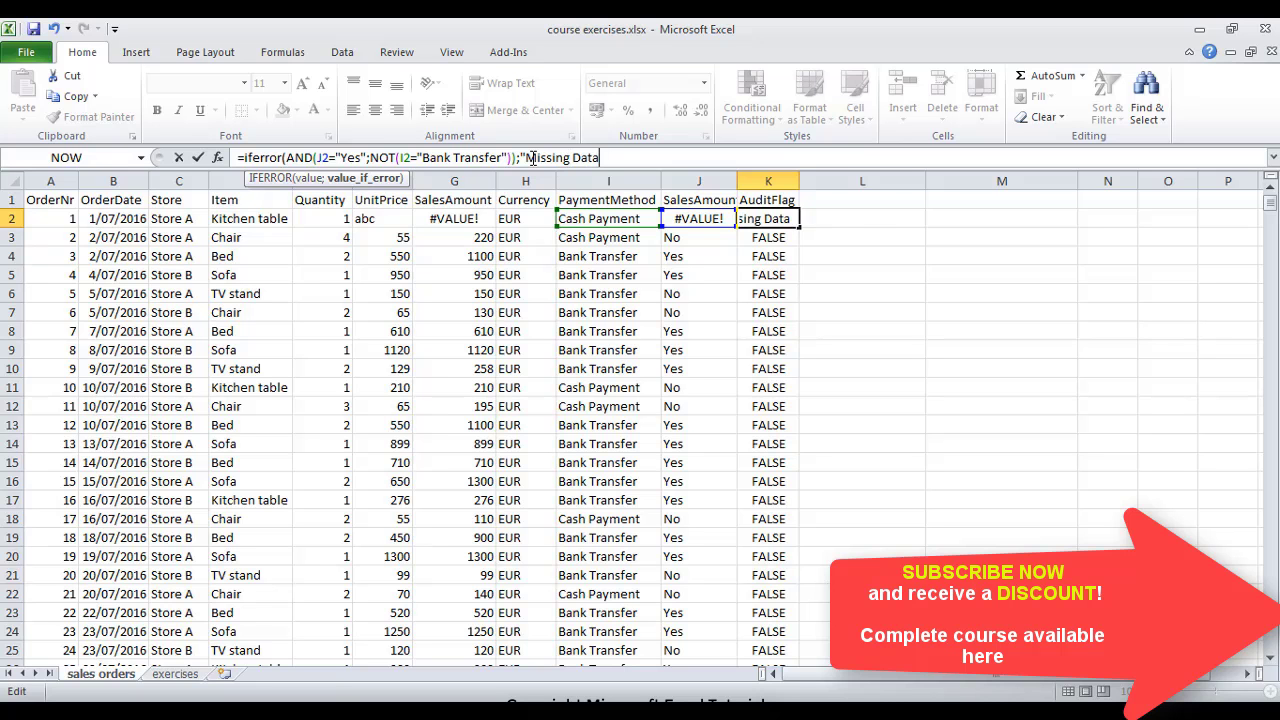
text("))
key(Return)
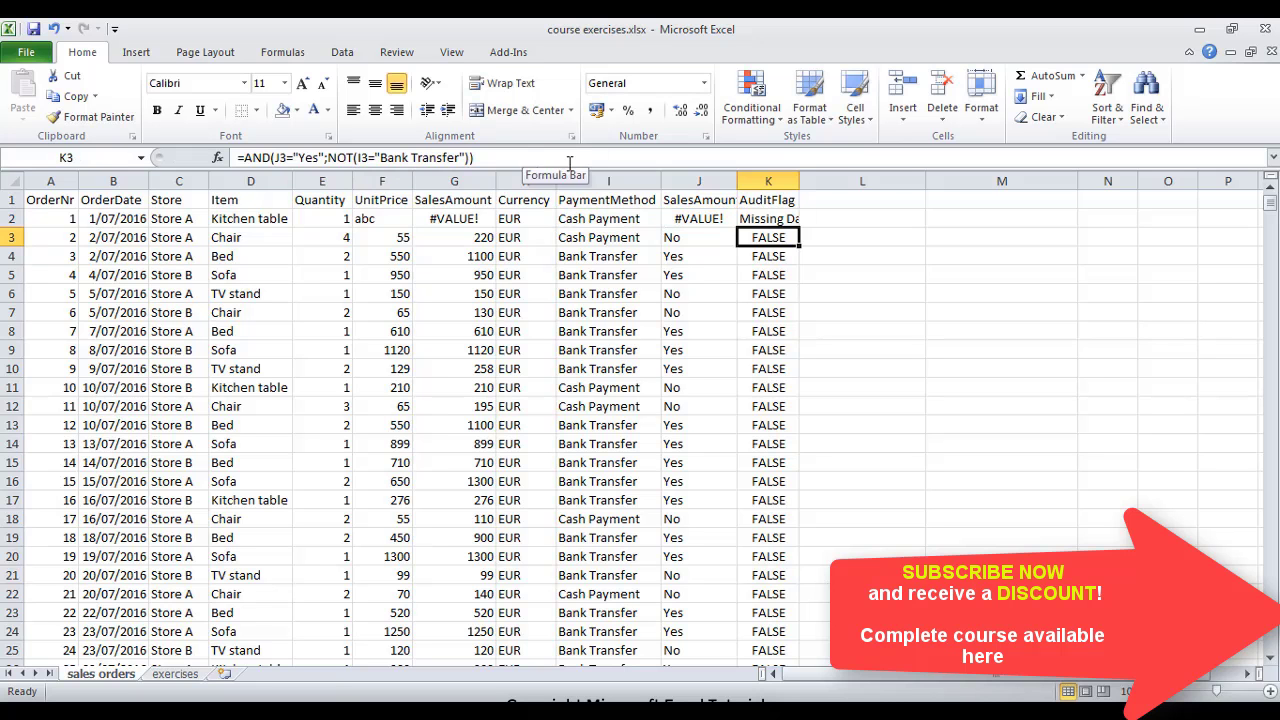
Step: Fit column K's width to its contents and fill the IFERROR formula from K2 down for all order rows
click(760, 219)
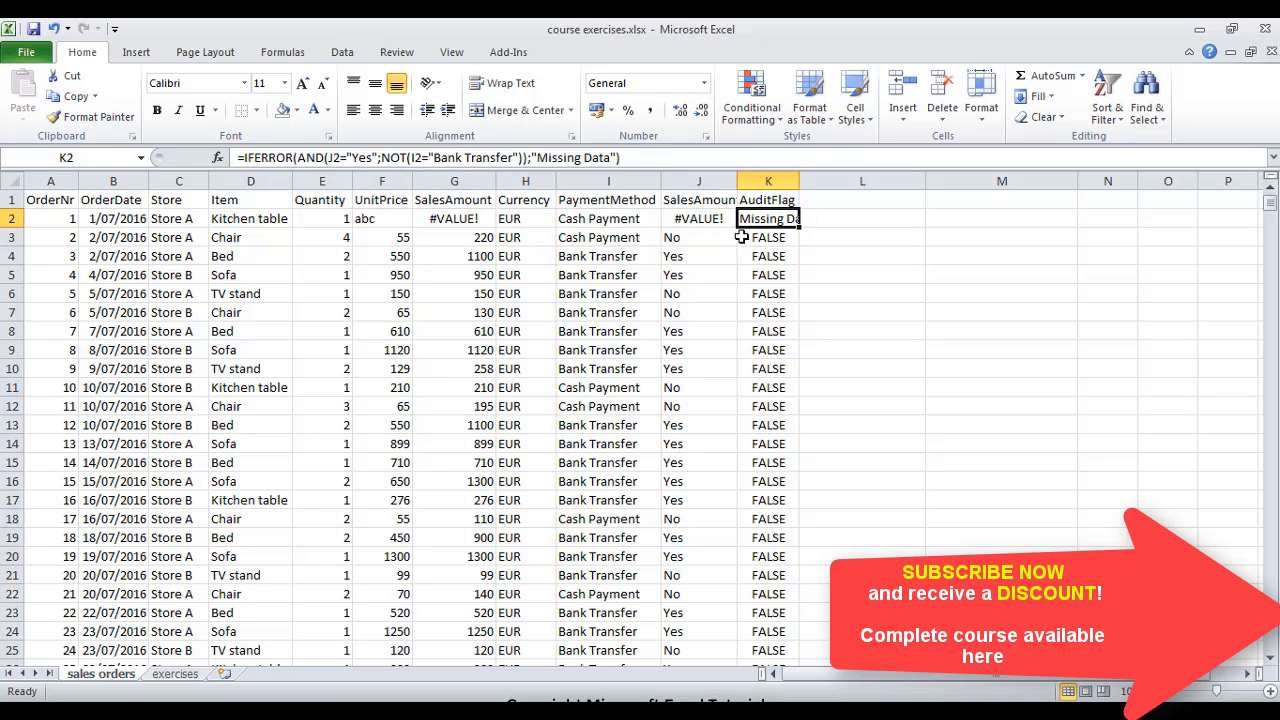
double_click(799, 181)
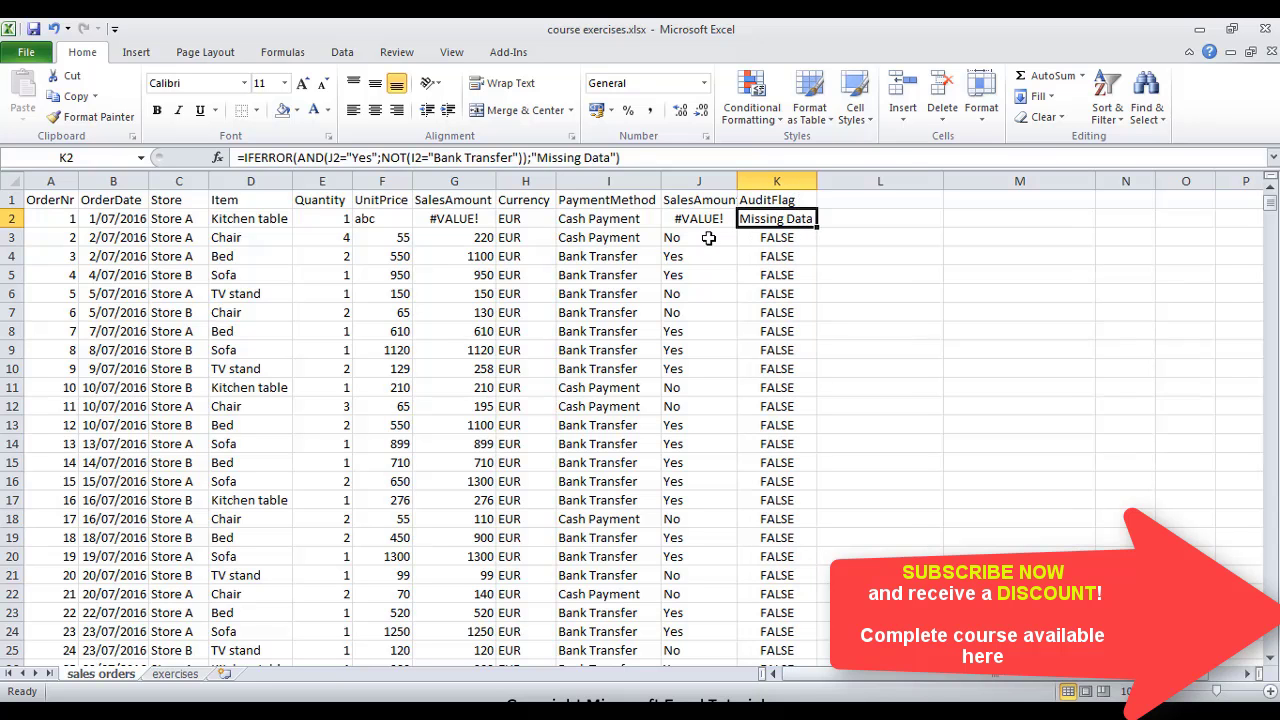
double_click(818, 228)
click(780, 278)
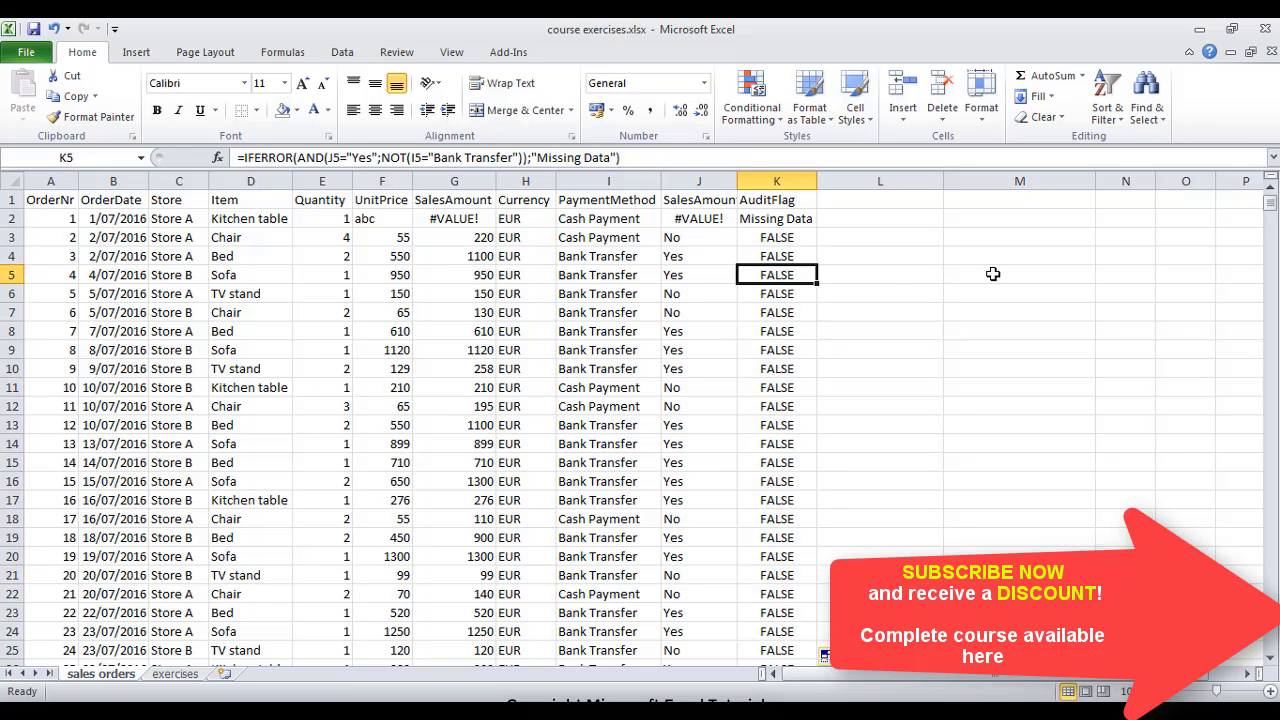